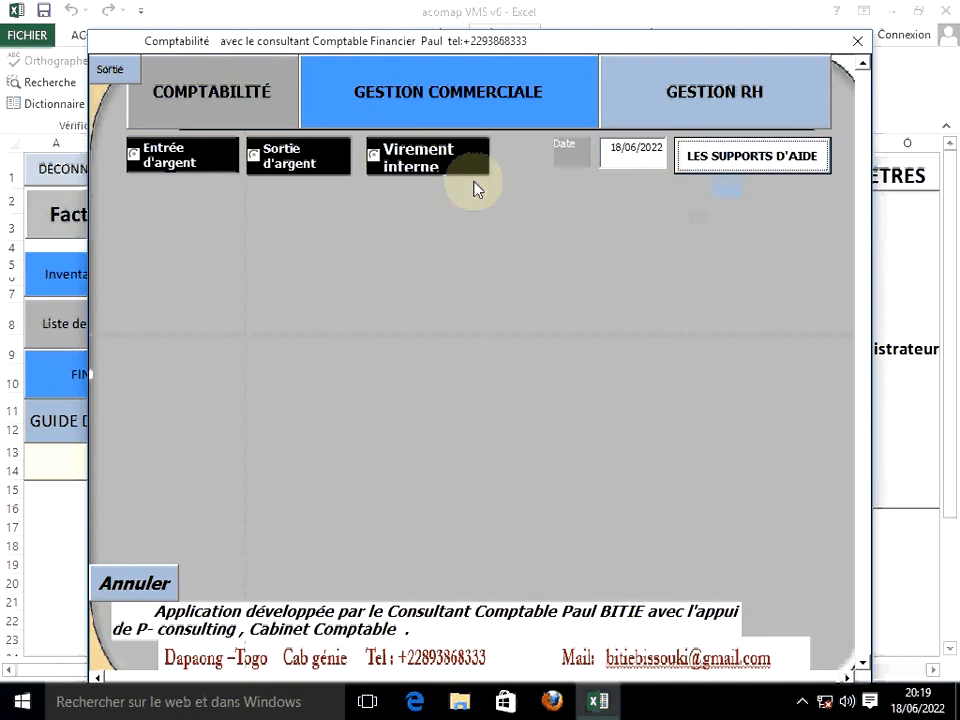
# Start a money-in entry (Entrée d'argent) under Vente/recettes with the operation type Vente de marchandises.
pyautogui.click(172, 168)
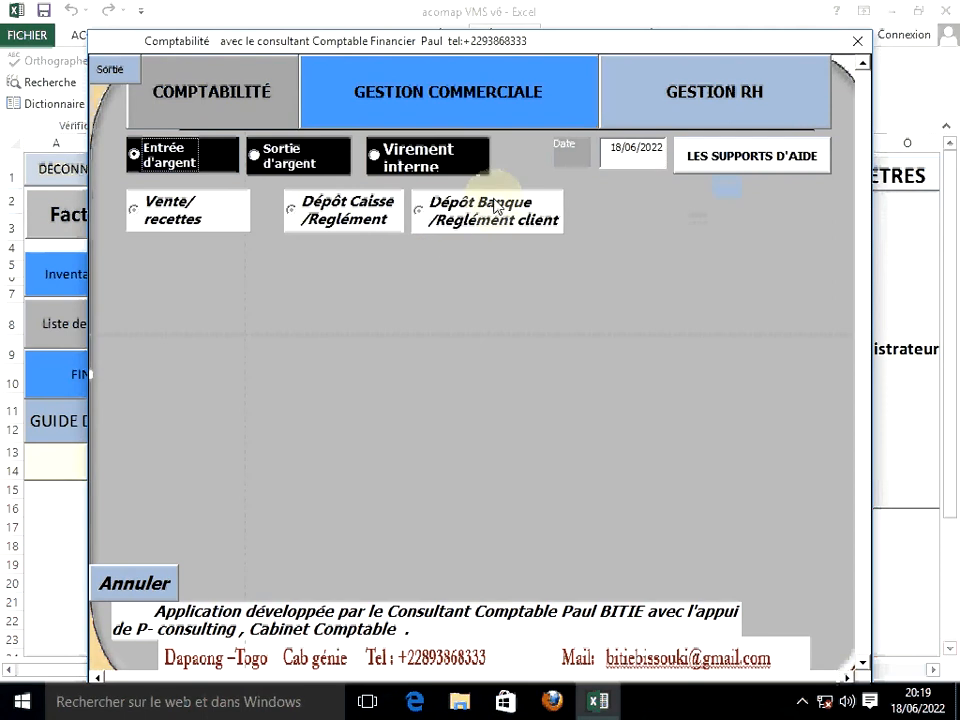
pyautogui.click(172, 215)
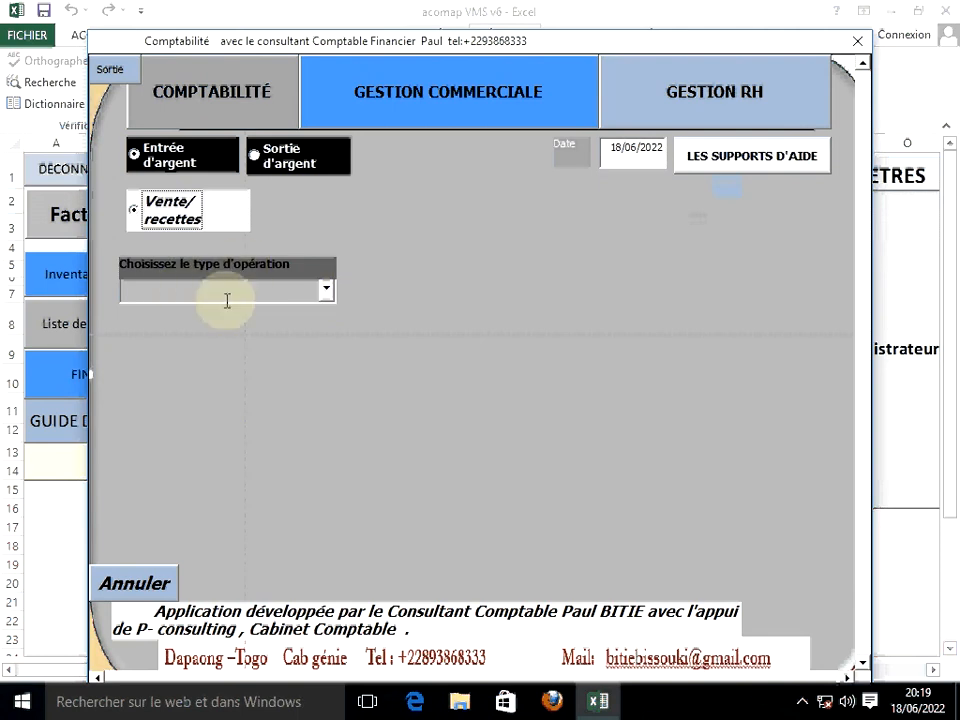
pyautogui.click(327, 290)
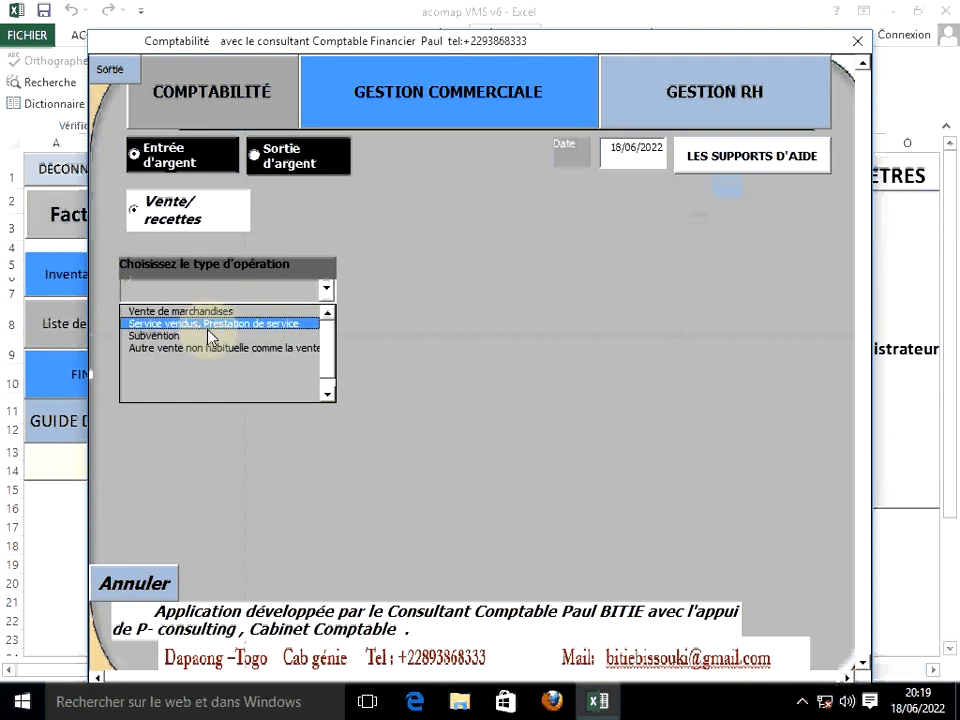
pyautogui.click(175, 311)
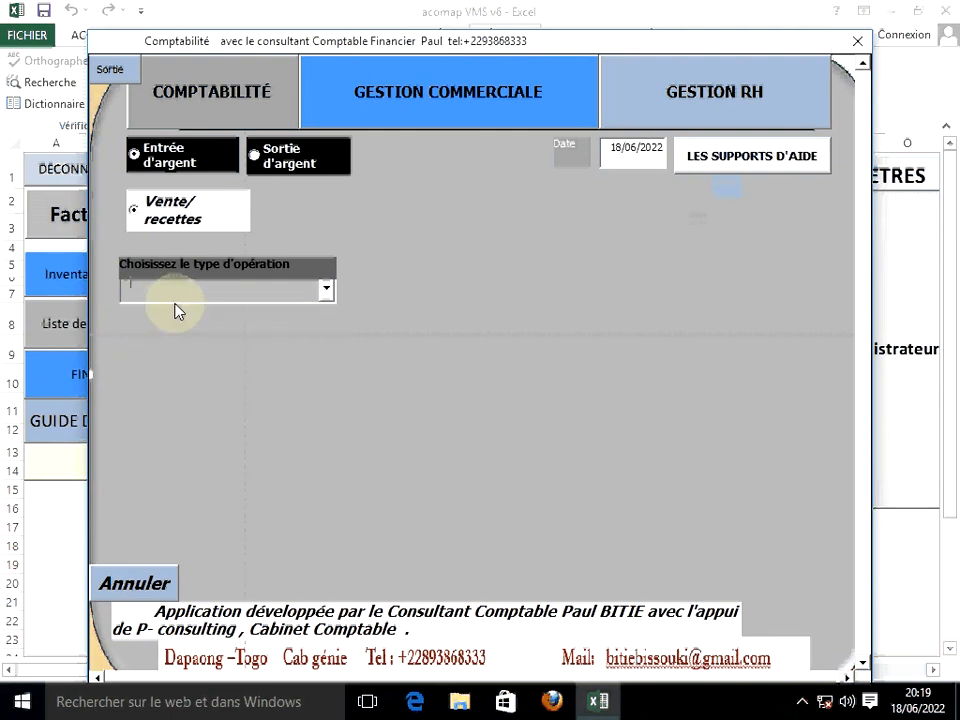
pyautogui.click(325, 290)
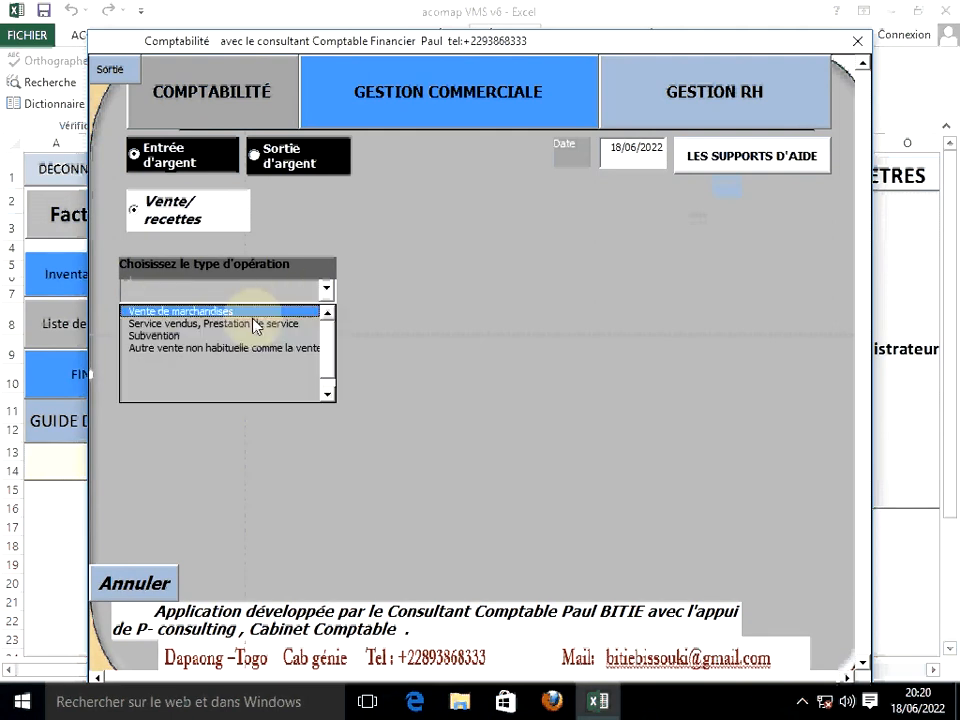
pyautogui.click(249, 313)
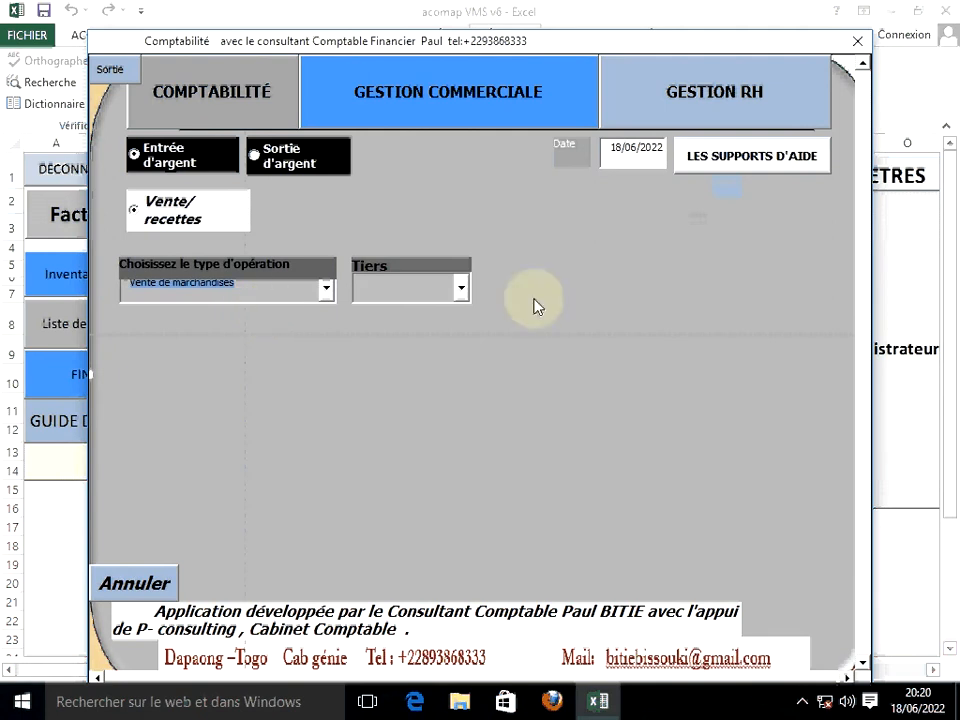
# Enter the customer's name as the third party (Tiers) and set the document number to 05.
pyautogui.click(435, 289)
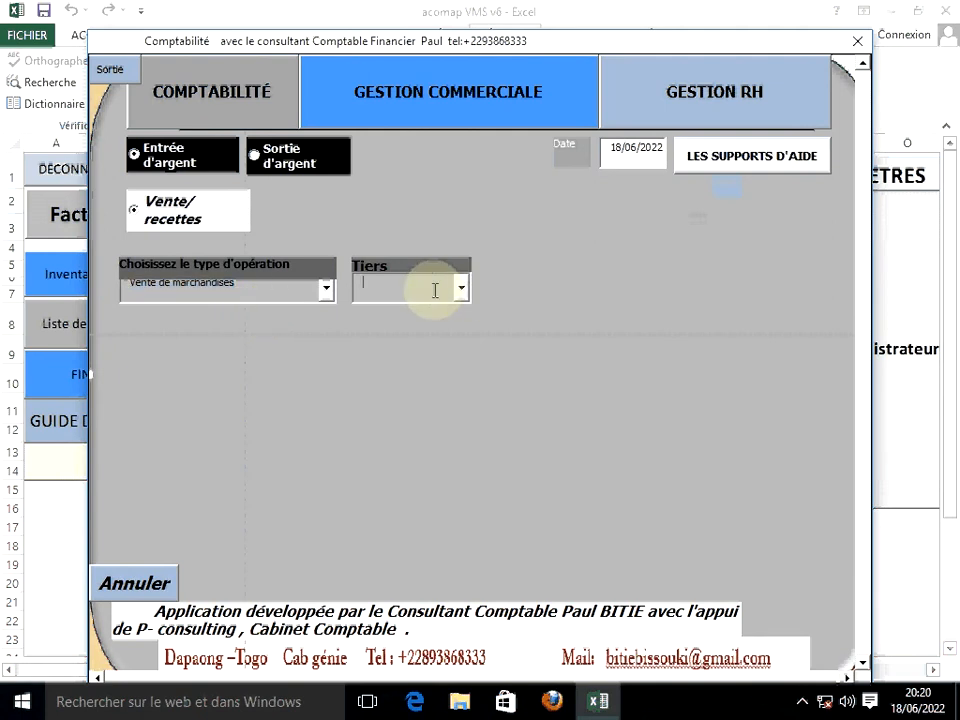
pyautogui.write('yao')
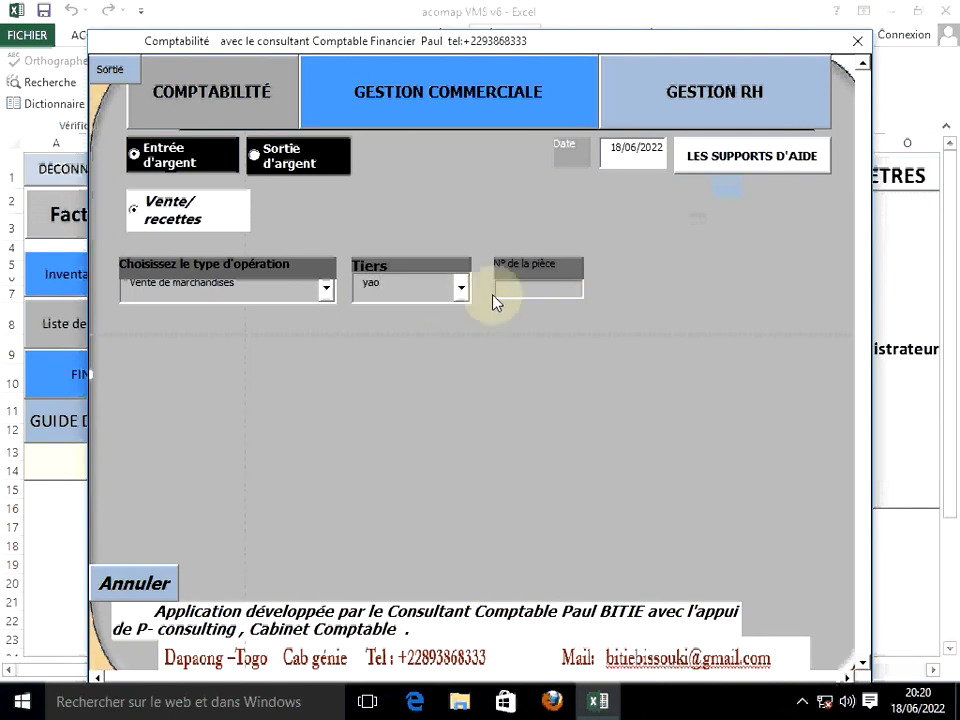
pyautogui.click(530, 288)
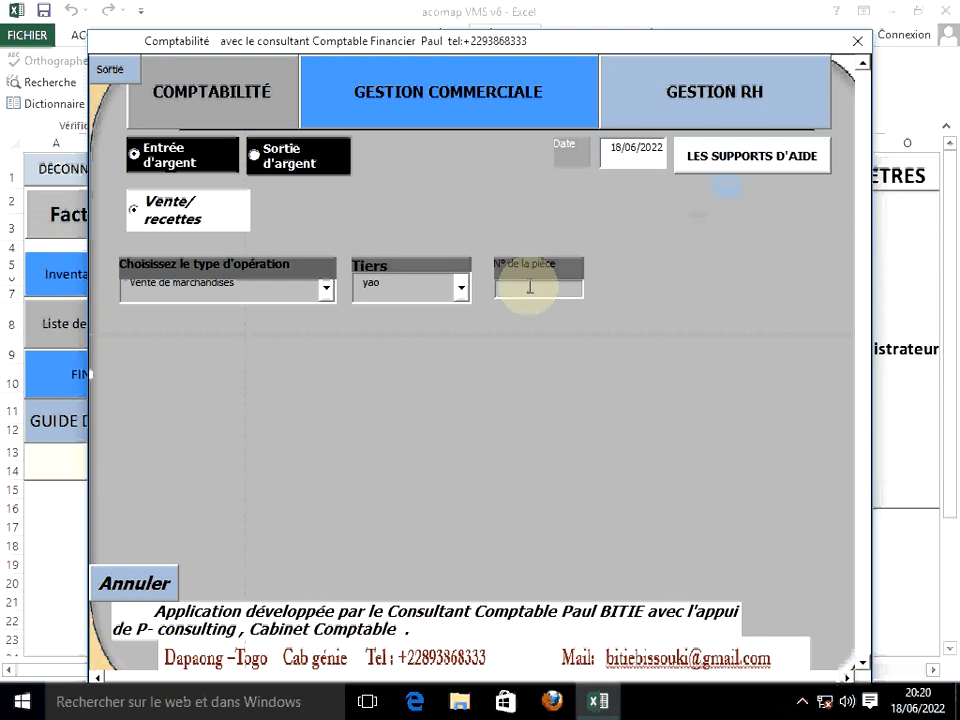
pyautogui.write('0')
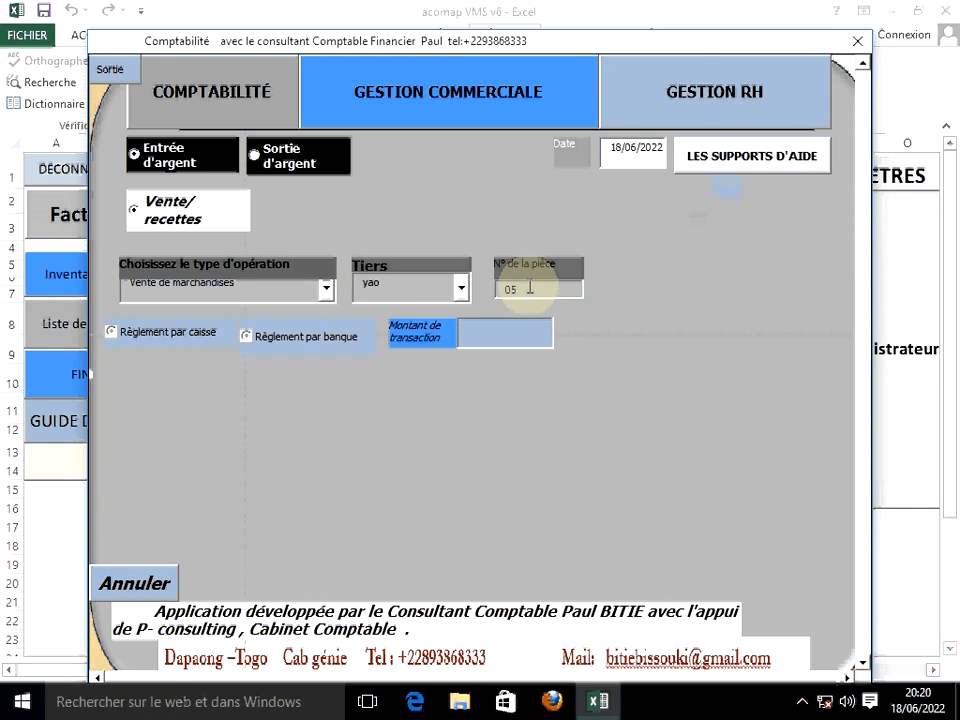
pyautogui.write('5')
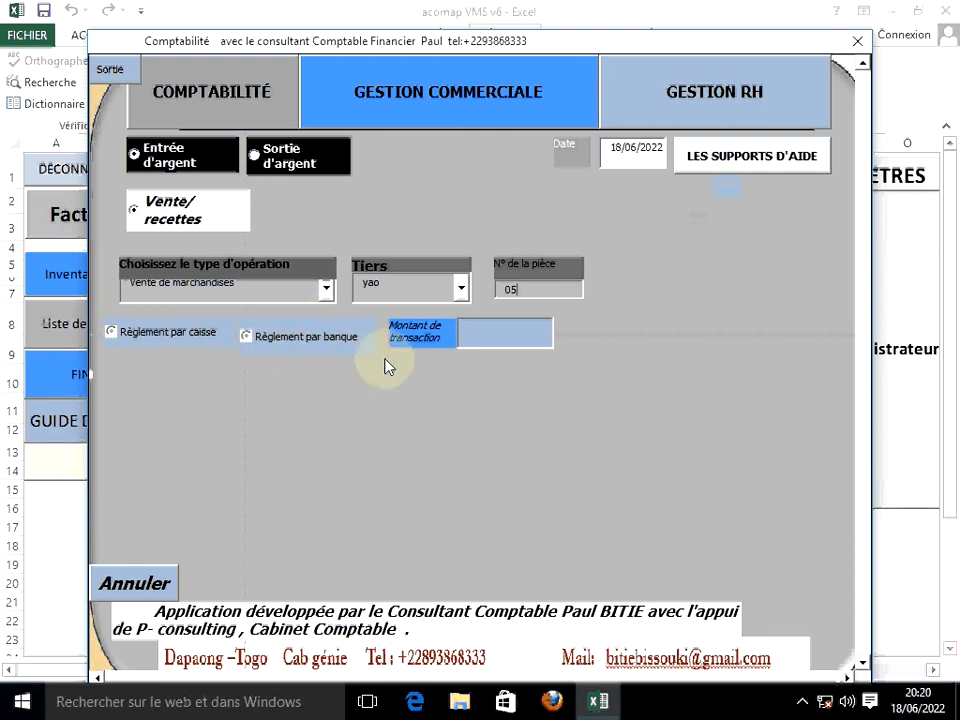
# Choose cash settlement (Règlement par caisse) and set the transaction amount to 100000.
pyautogui.click(175, 343)
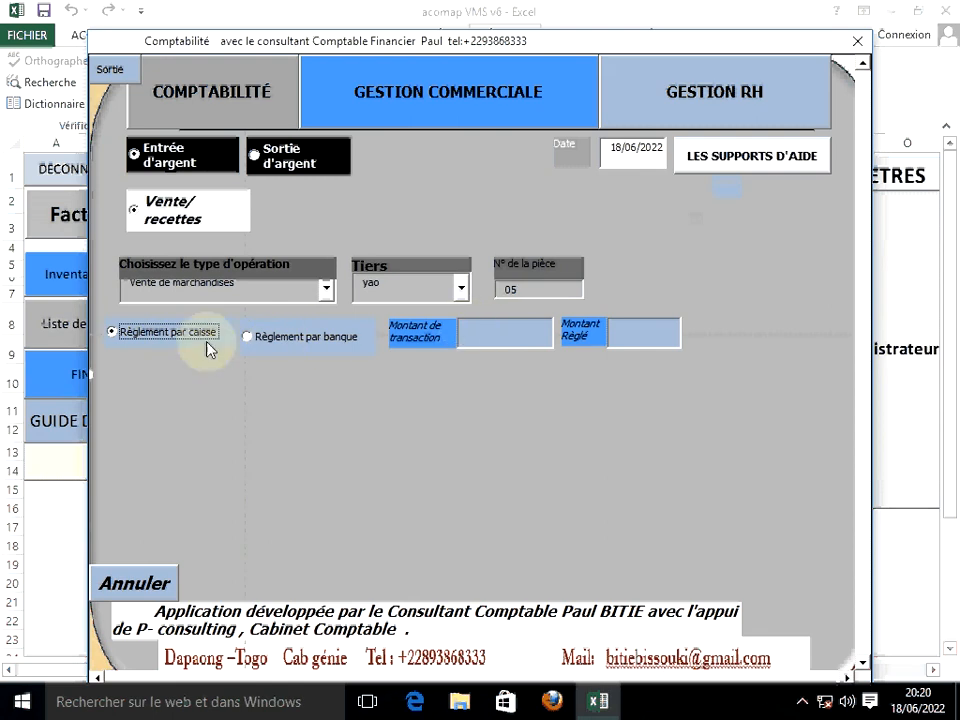
pyautogui.click(494, 329)
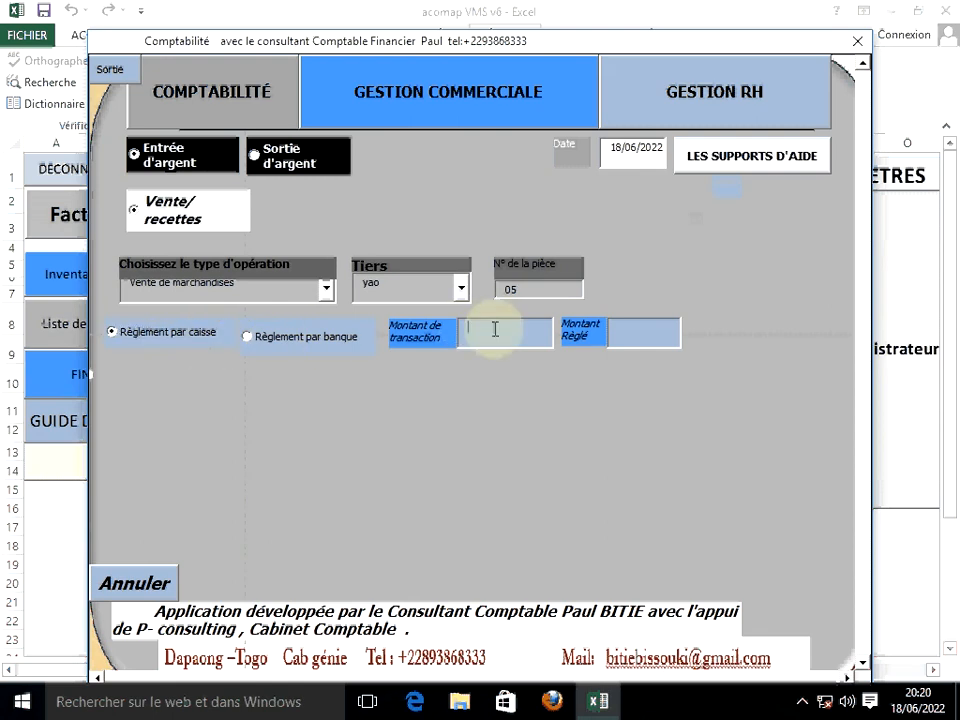
pyautogui.write('100000')
# Set the settled amount (Montant Réglé) to 100000 and answer Non to both questions about the invoice being in the database.
pyautogui.click(672, 322)
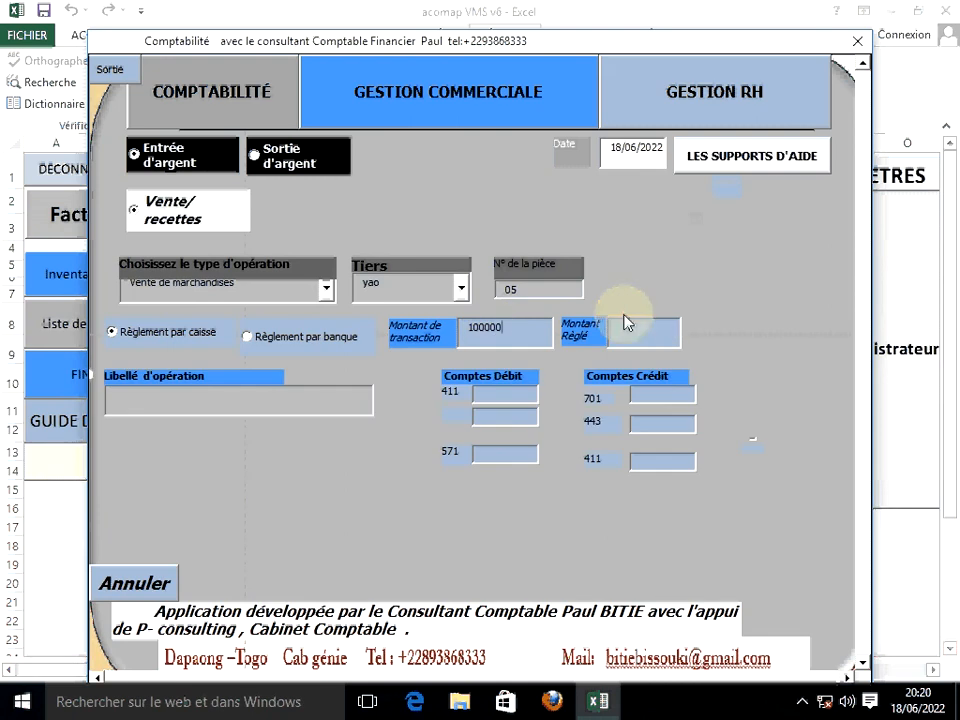
pyautogui.click(643, 326)
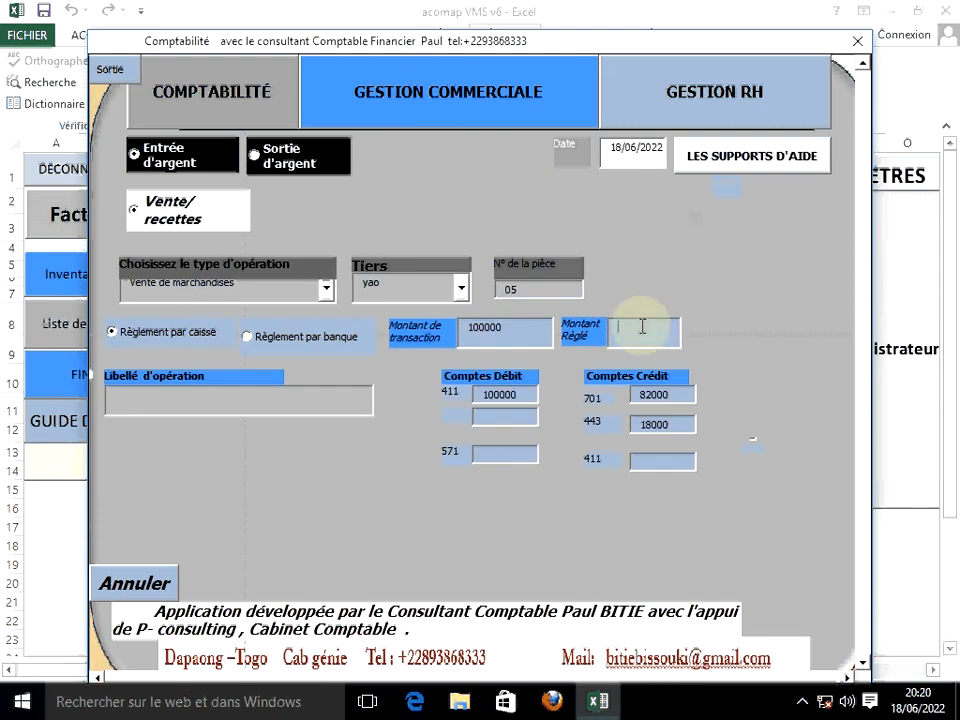
pyautogui.write('100000')
pyautogui.click(492, 329)
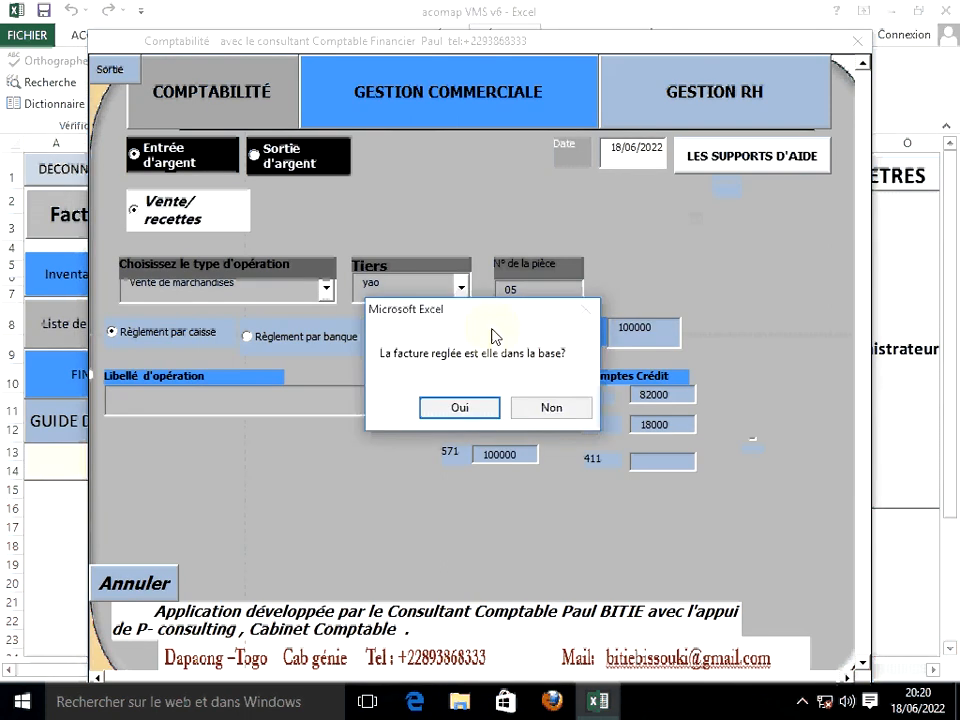
pyautogui.click(562, 410)
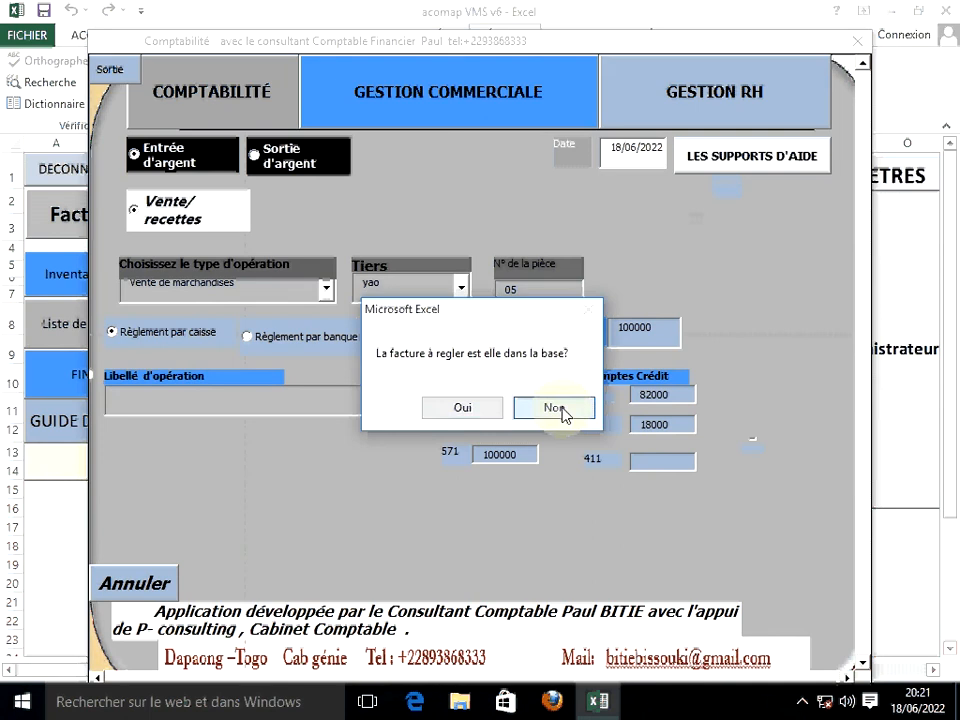
pyautogui.click(556, 409)
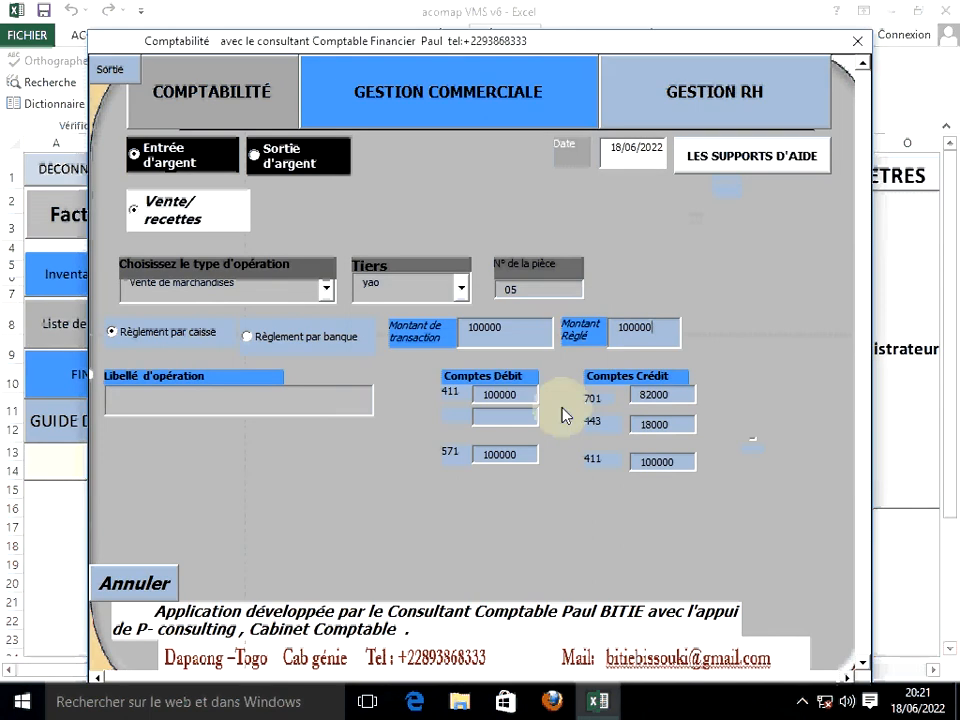
# Enter "Vente de marchandises (chaussures)" as the operation label and validate the sale, answering Non to both invoice questions.
pyautogui.click(334, 400)
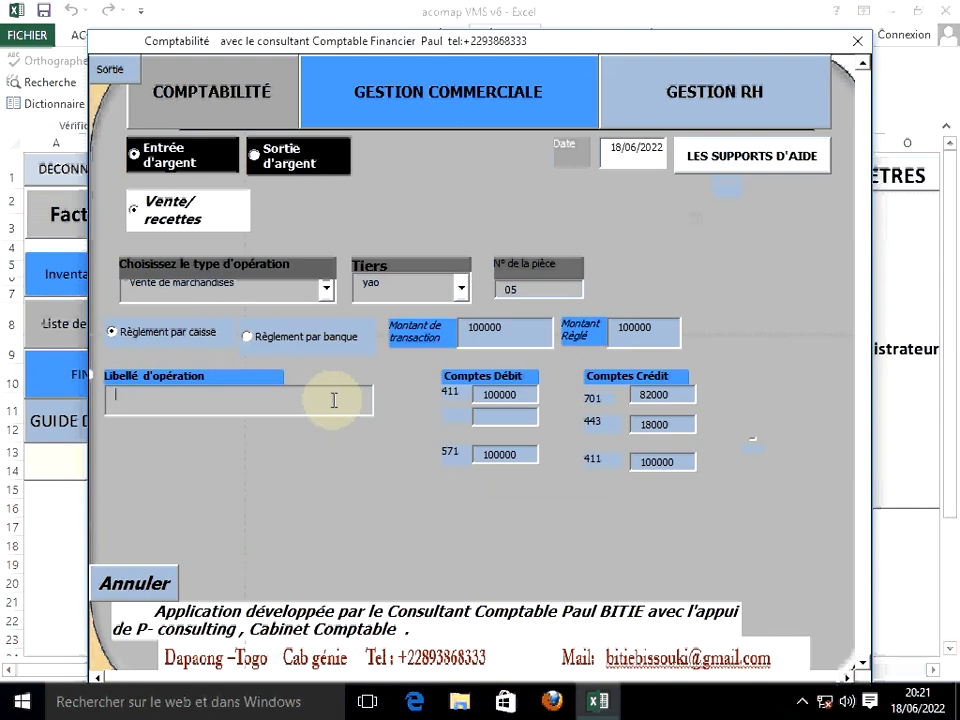
pyautogui.write('Vente de ')
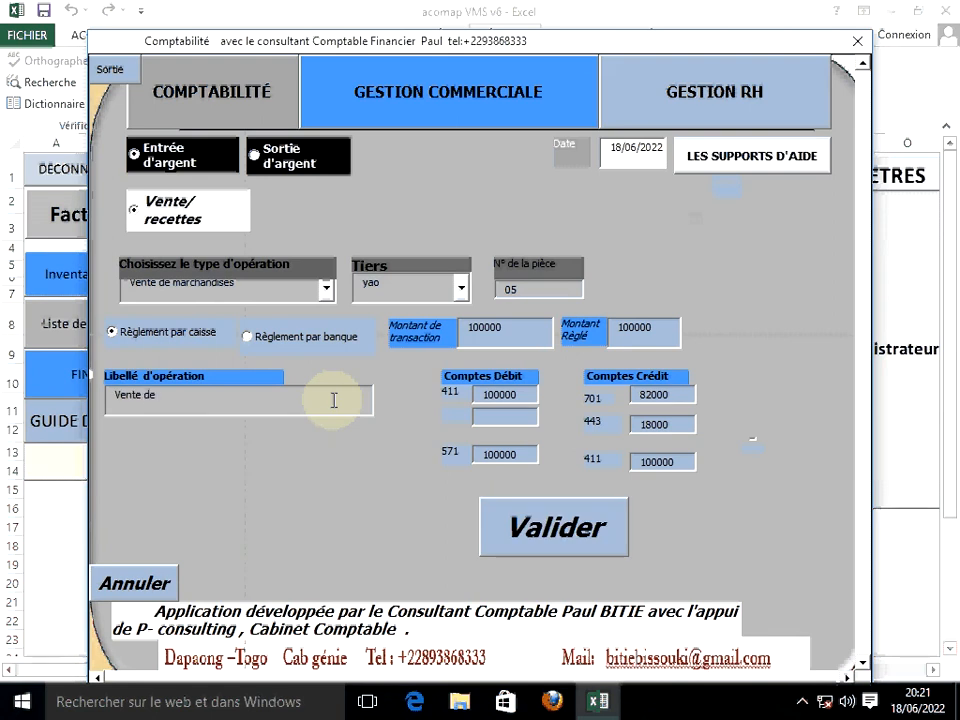
pyautogui.write('marchandises (c')
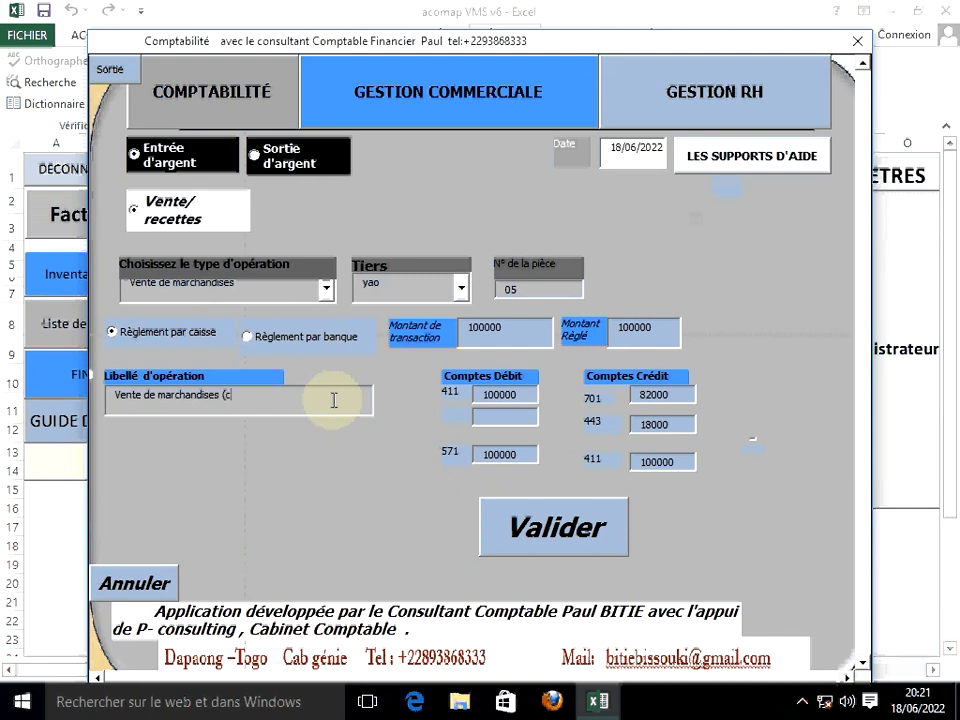
pyautogui.write('haussures)')
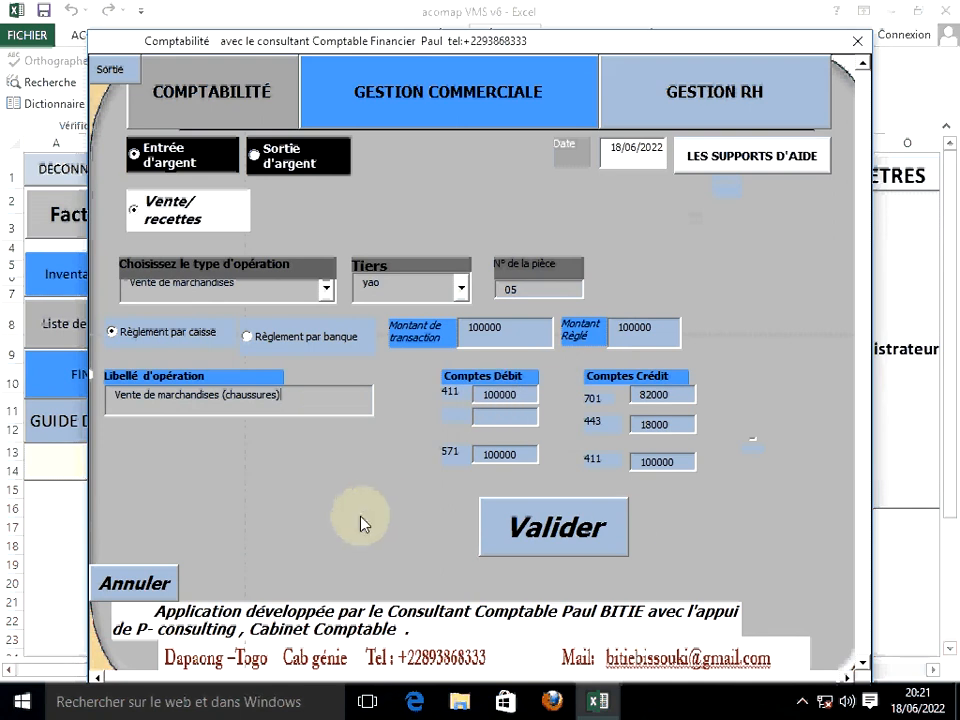
pyautogui.click(568, 542)
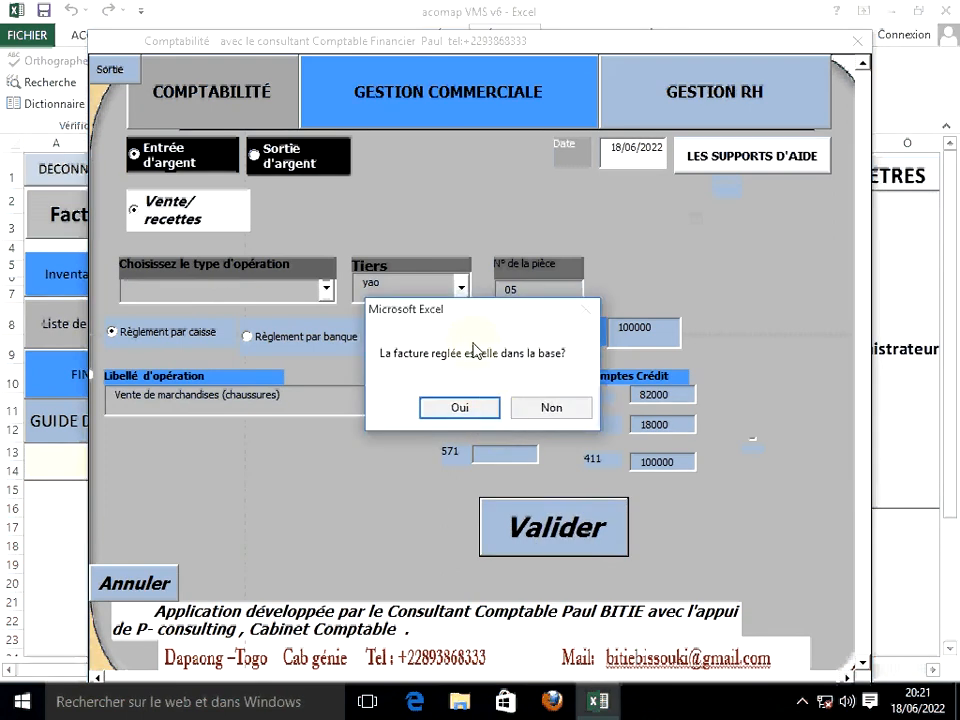
pyautogui.click(574, 411)
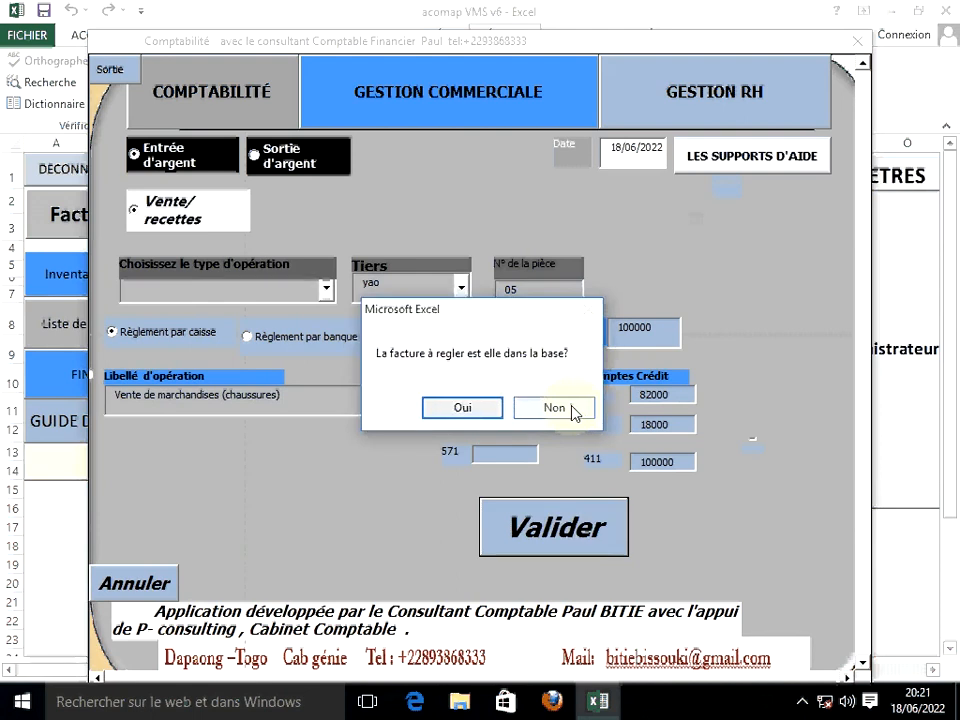
pyautogui.click(574, 411)
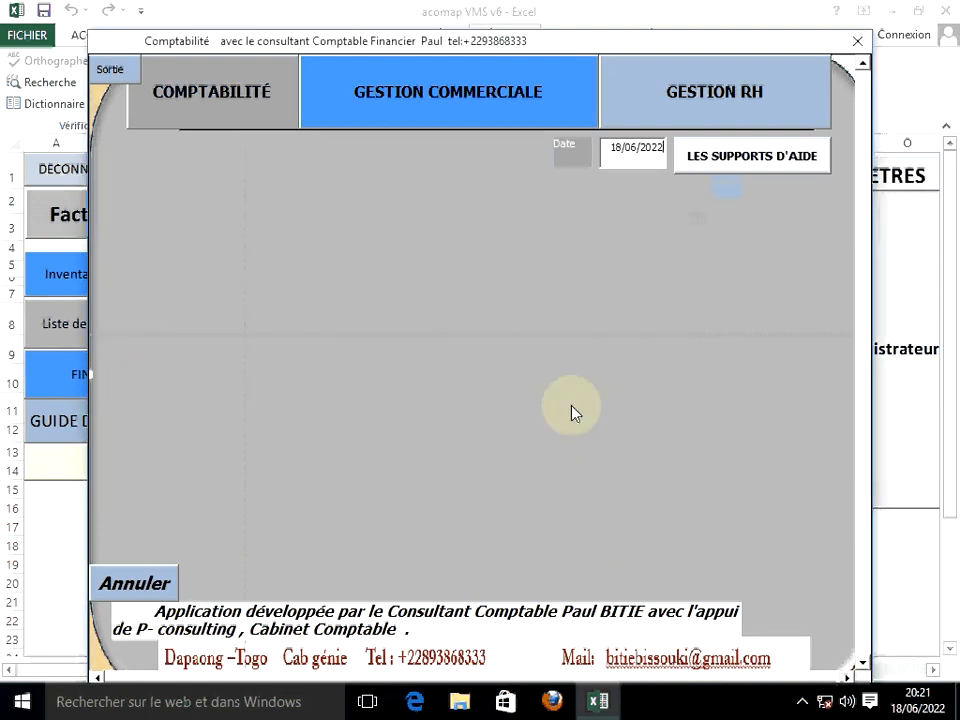
# Close the accounting entry form and open the Grand journal from the FINANCES section.
pyautogui.click(138, 588)
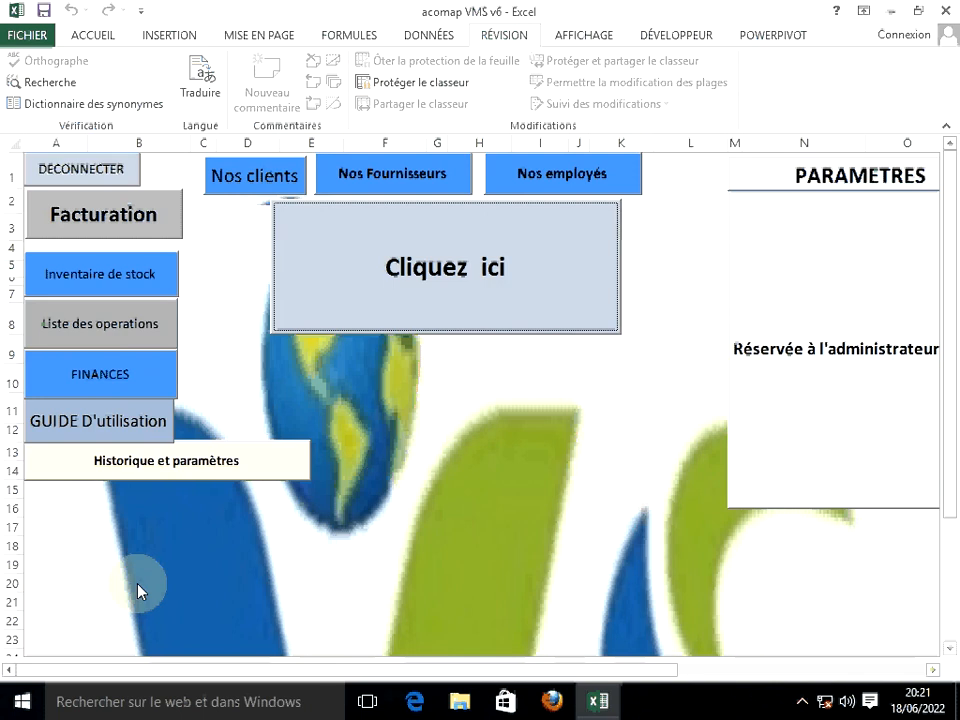
pyautogui.click(103, 385)
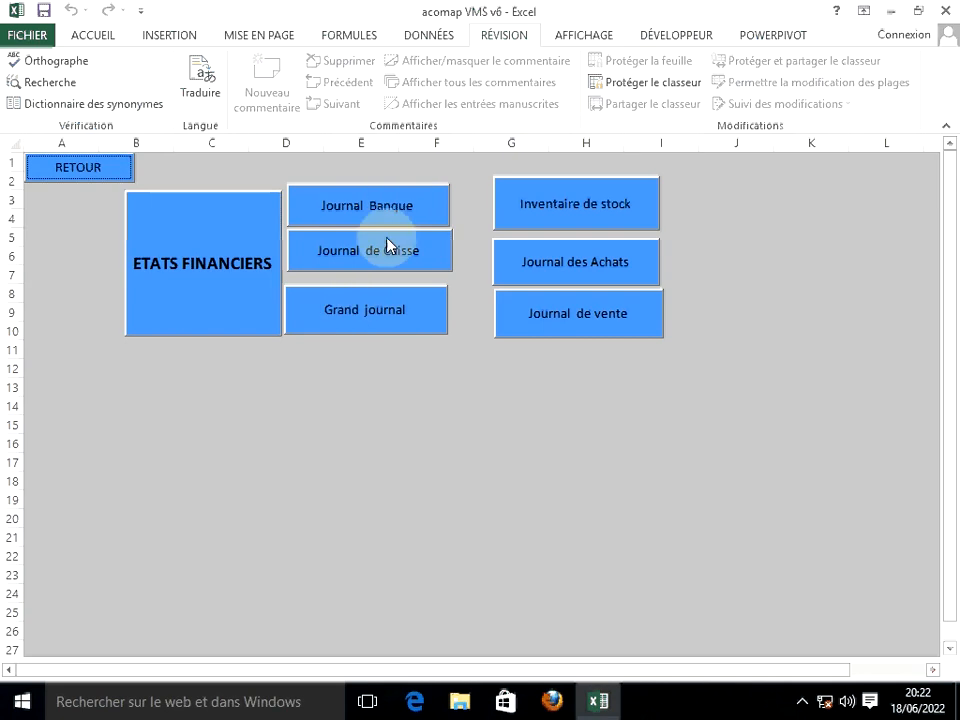
pyautogui.click(376, 316)
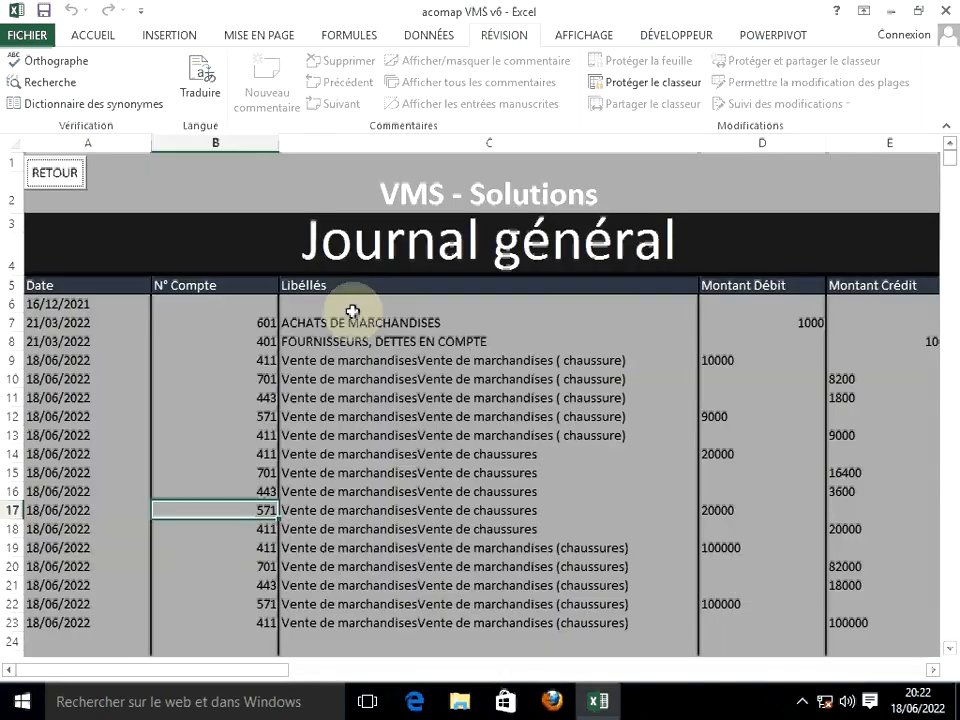
# Examine the general journal lines for the shoe sale in rows 19 to 23, checking accounts, labels, debits and credits.
pyautogui.scroll(-1, 246, 481)
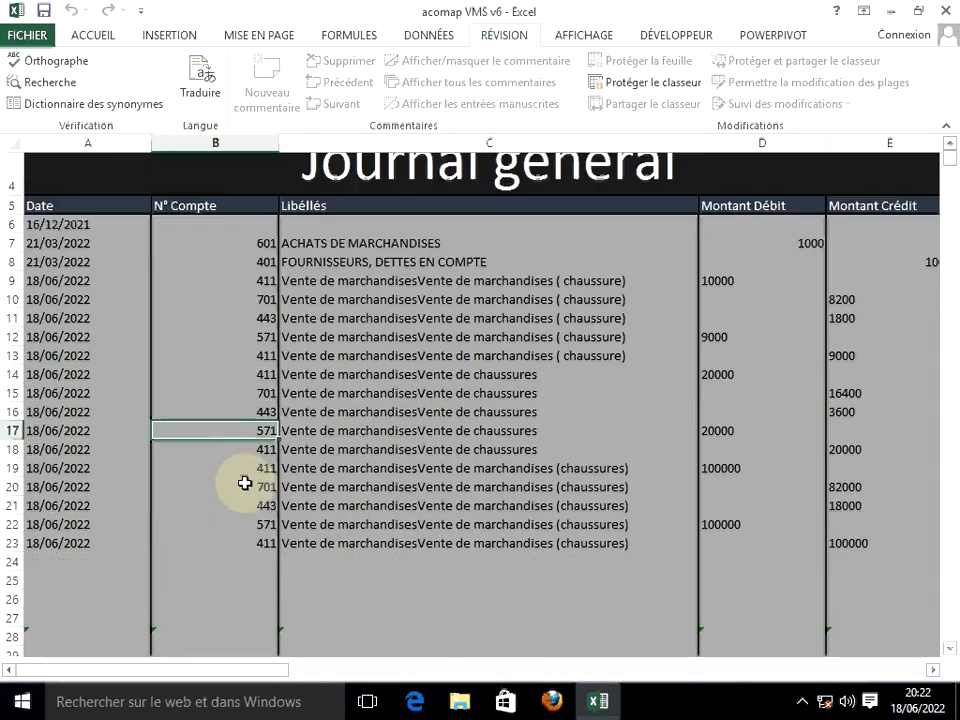
pyautogui.scroll(-1, 243, 486)
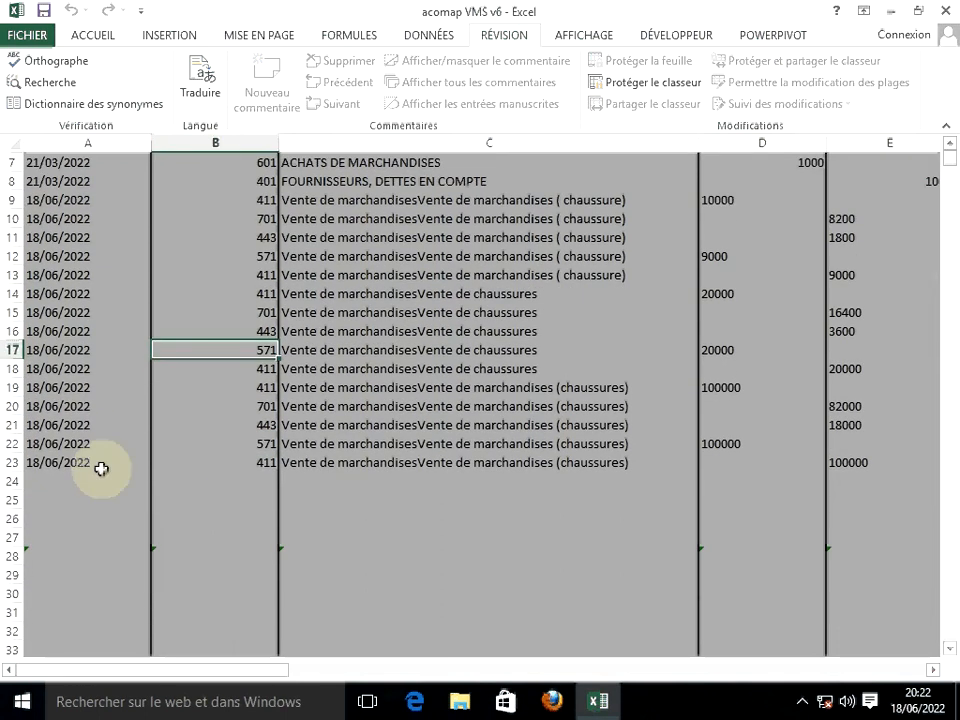
pyautogui.click(43, 368)
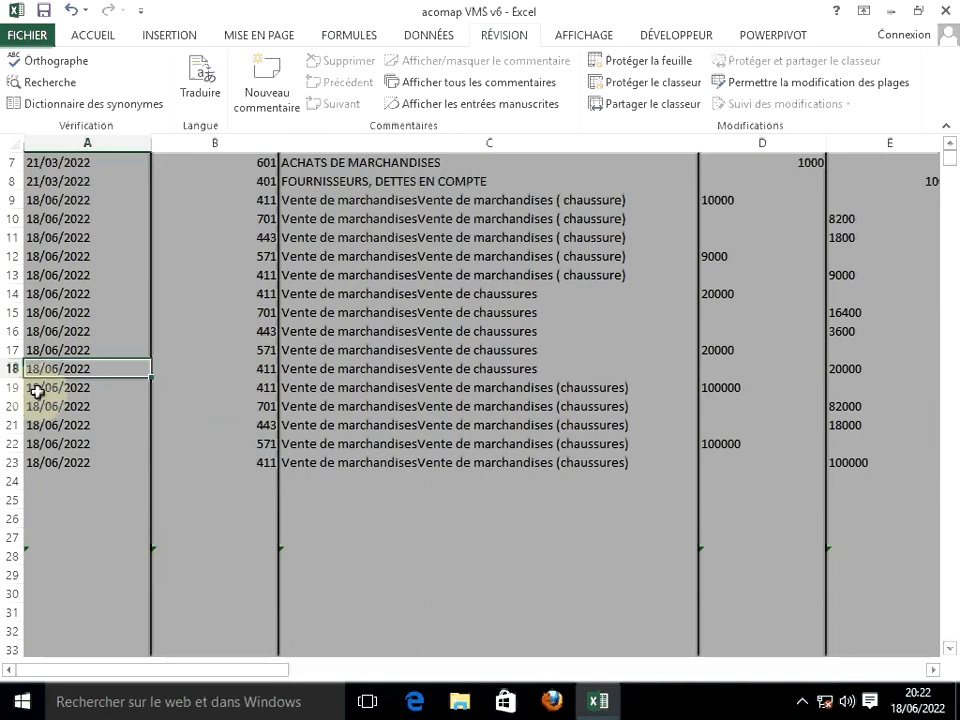
pyautogui.click(37, 389)
pyautogui.moveTo(37, 389); pyautogui.dragTo(858, 479)
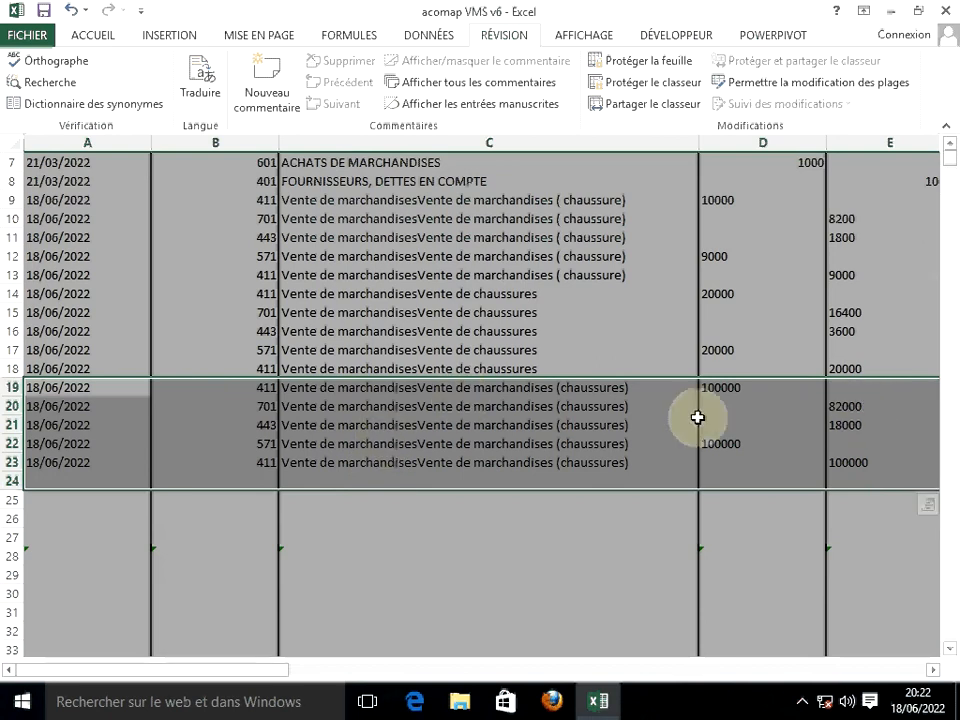
pyautogui.click(560, 537)
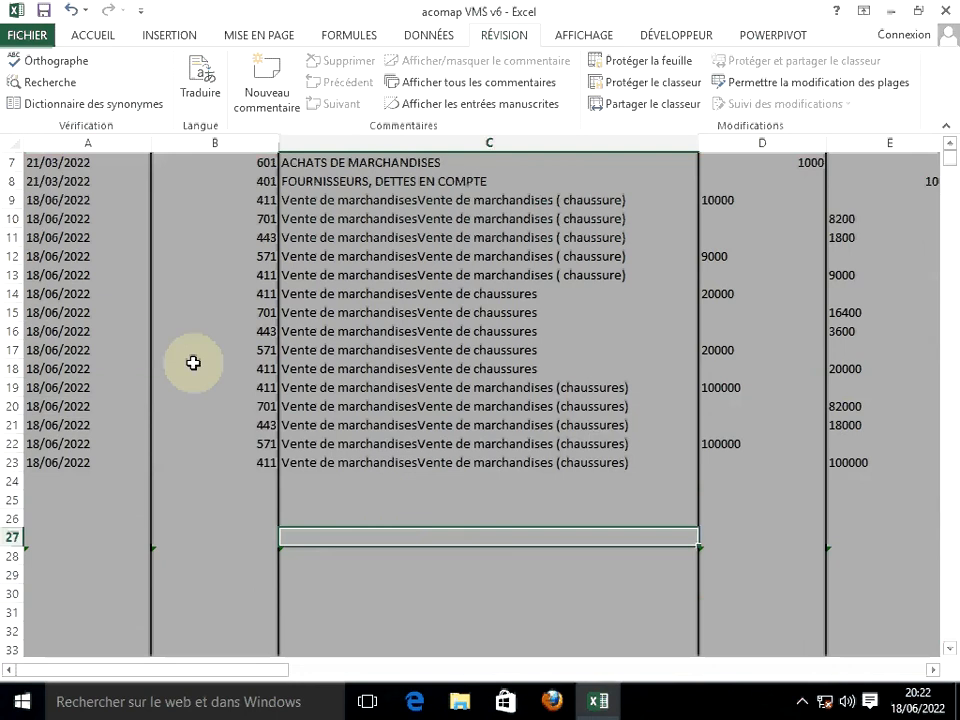
pyautogui.scroll(2, 180, 362)
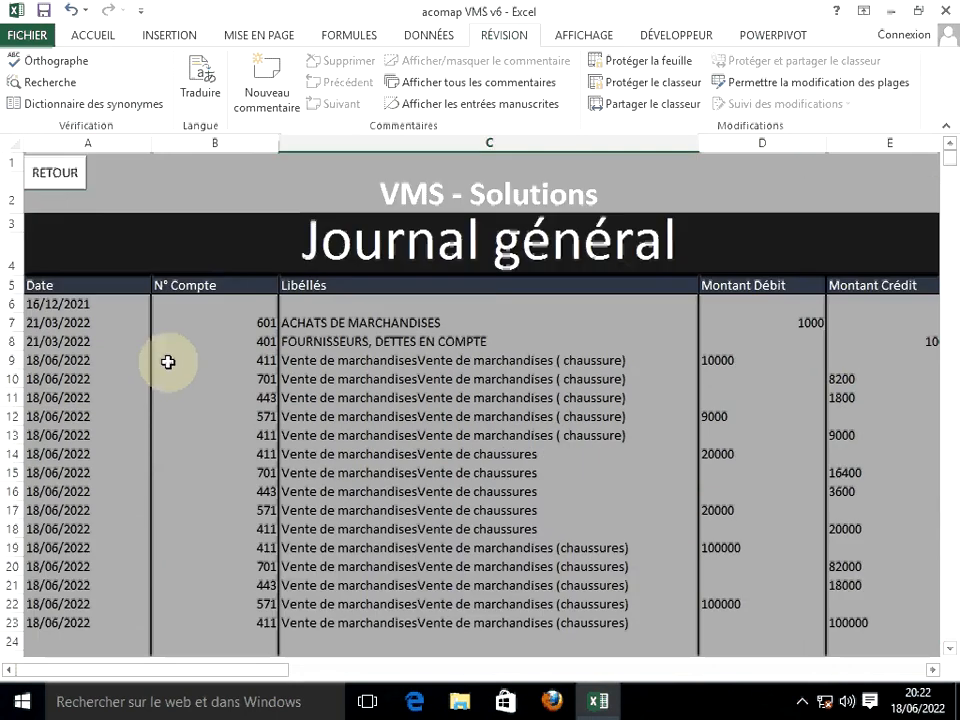
# Return from the general journal, open the Journal de vente, and examine the latest shoe sale lines in rows 12 to 14.
pyautogui.click(66, 175)
pyautogui.click(550, 312)
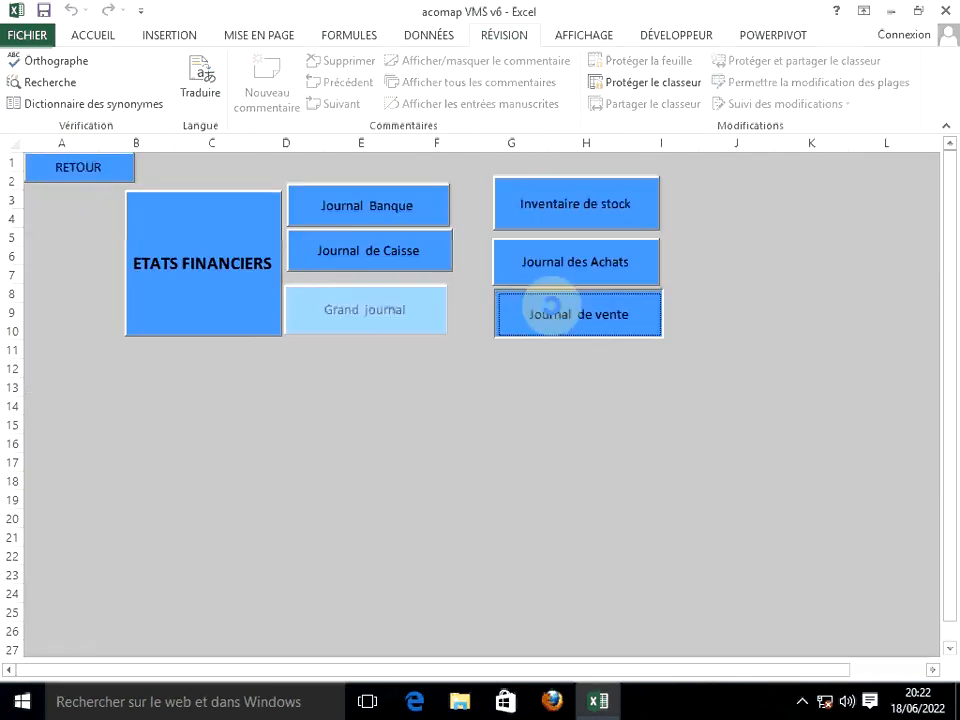
pyautogui.click(46, 388)
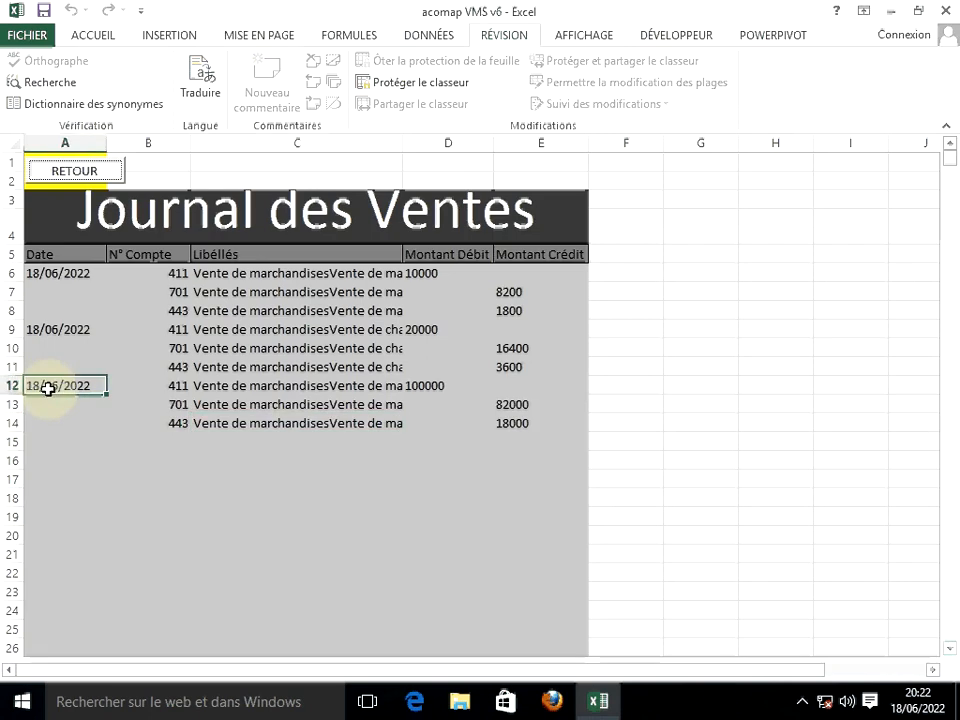
pyautogui.moveTo(48, 388); pyautogui.dragTo(511, 441)
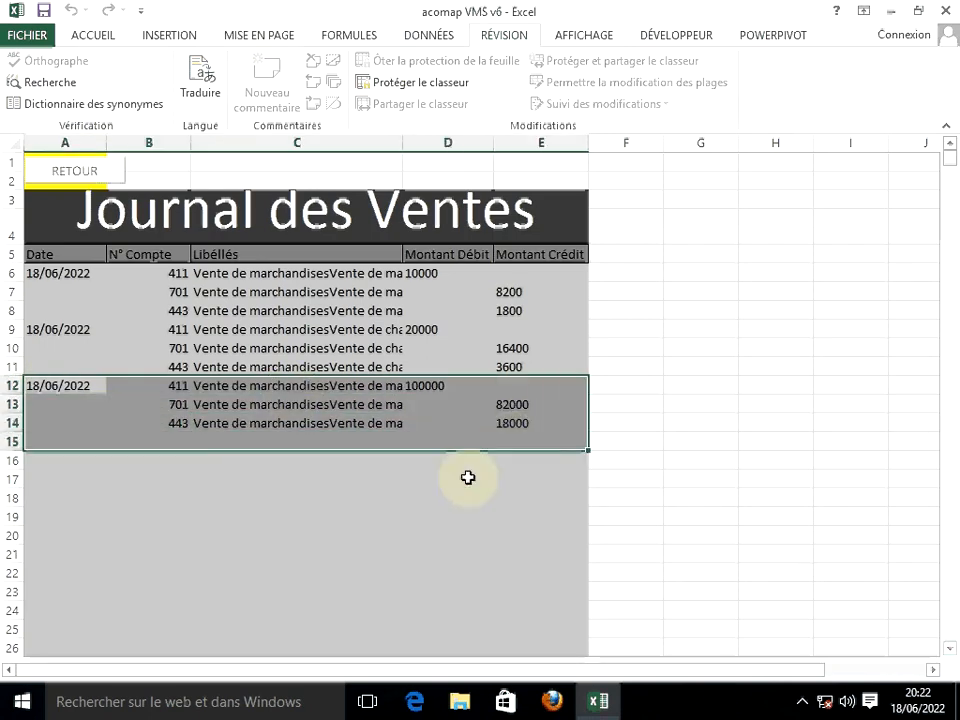
pyautogui.click(465, 494)
pyautogui.click(40, 386)
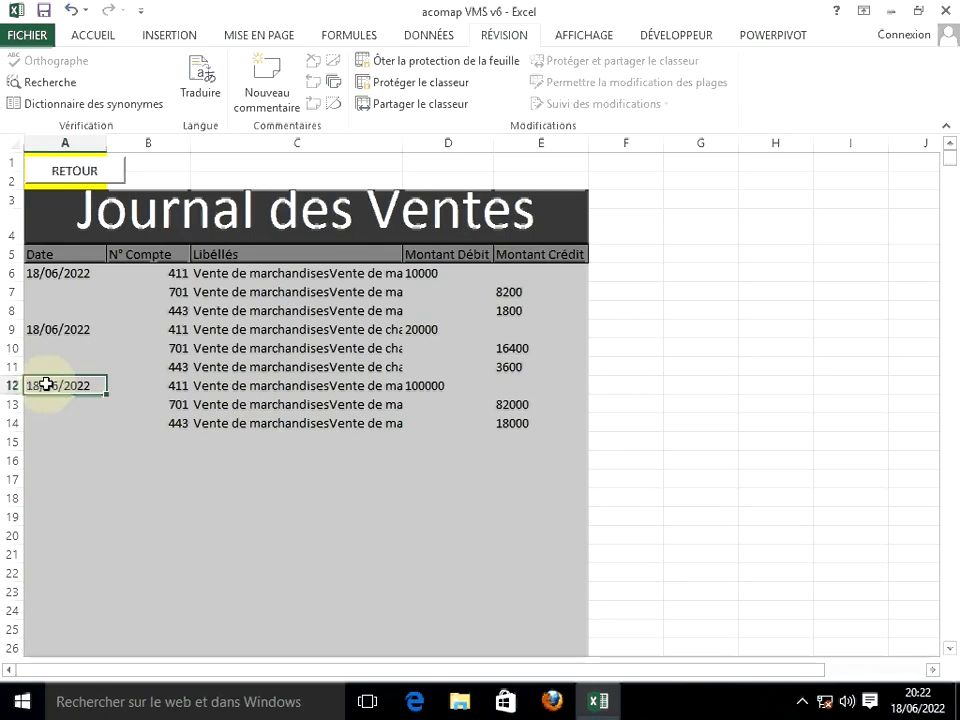
pyautogui.moveTo(46, 384); pyautogui.dragTo(510, 435)
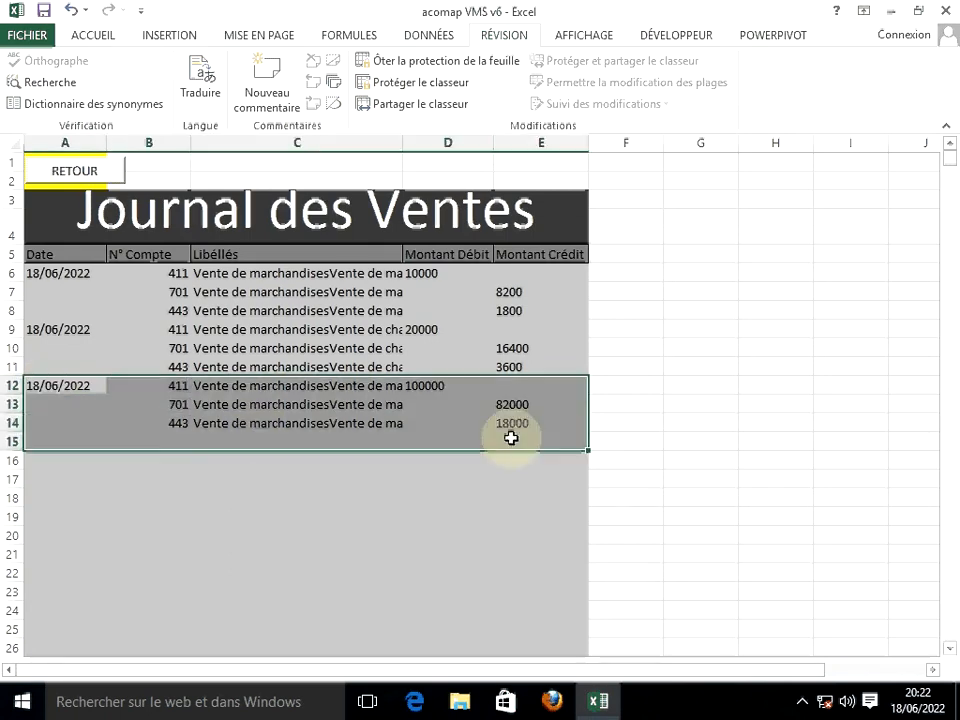
pyautogui.doubleClick(429, 491)
pyautogui.click(293, 429)
pyautogui.doubleClick(293, 430)
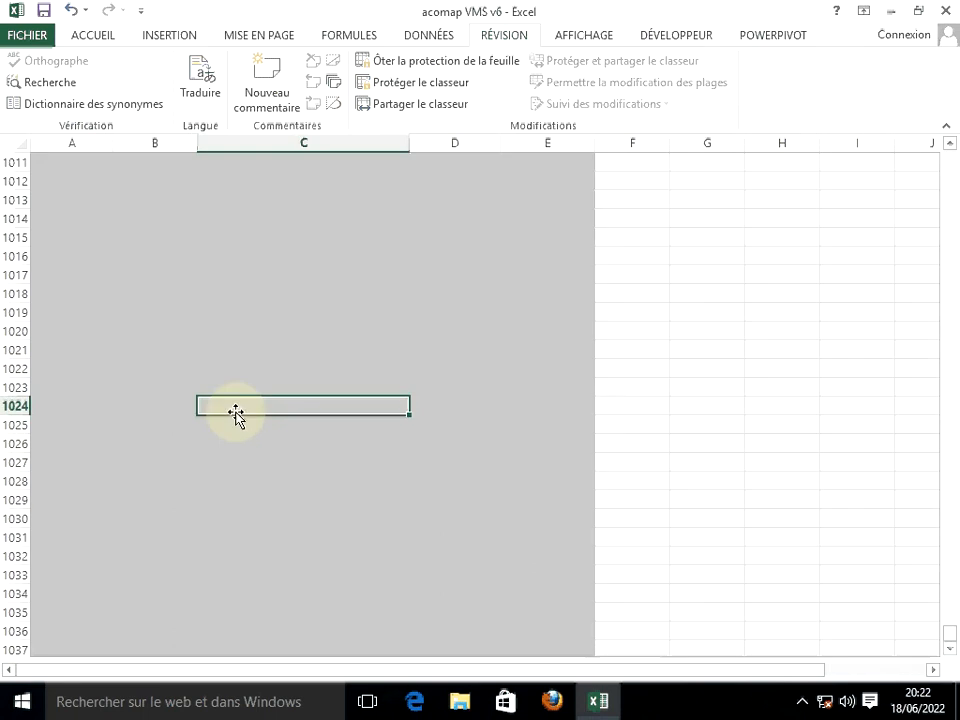
pyautogui.scroll(4, 266, 385)
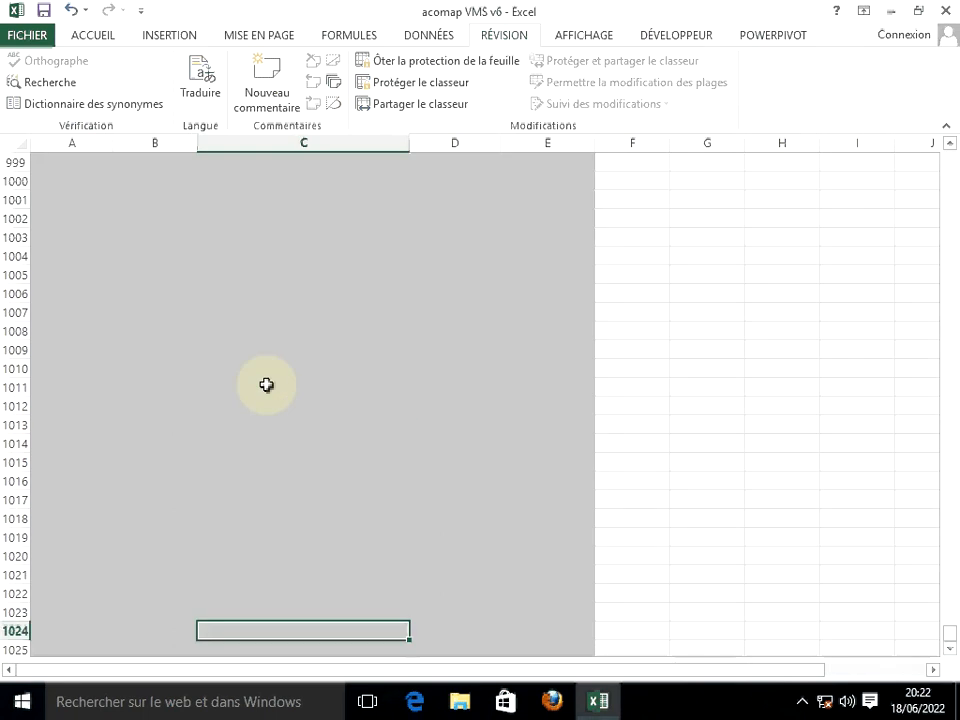
pyautogui.hotkey('ctrl', 'Up')
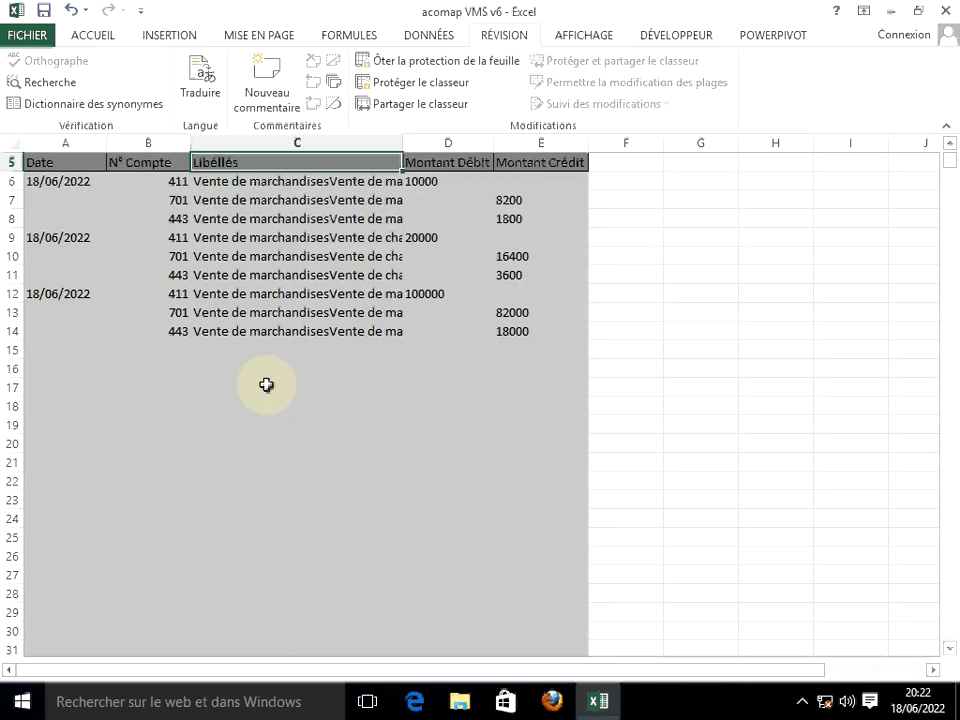
pyautogui.scroll(2, 275, 375)
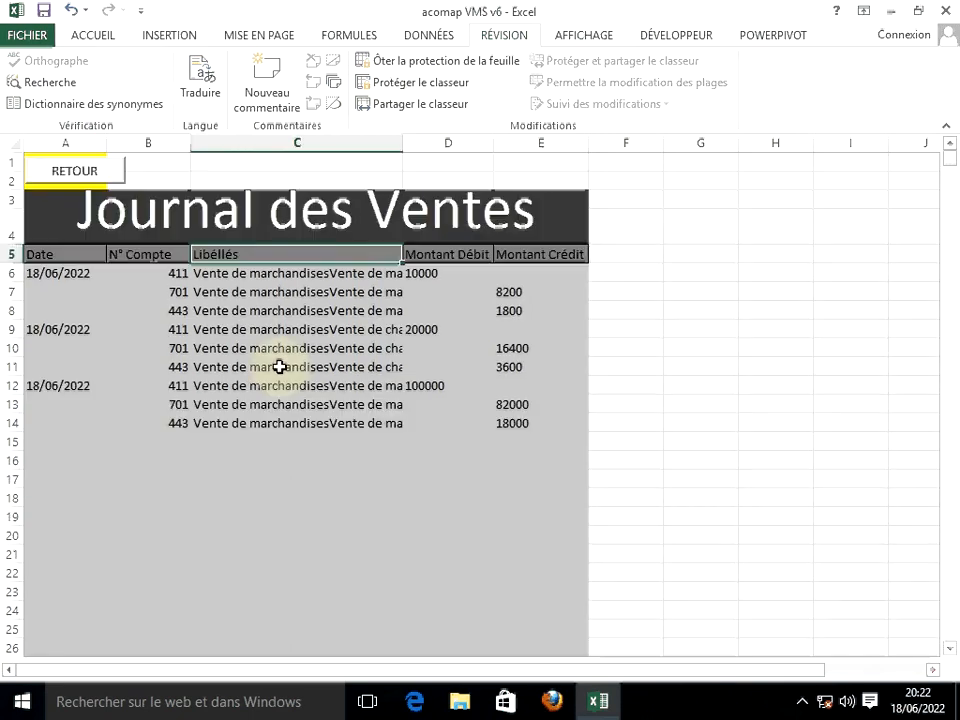
# Leave the sales journal, open ETATS FINANCIERS, and view the balance sheet's period cells from De to Au.
pyautogui.click(70, 176)
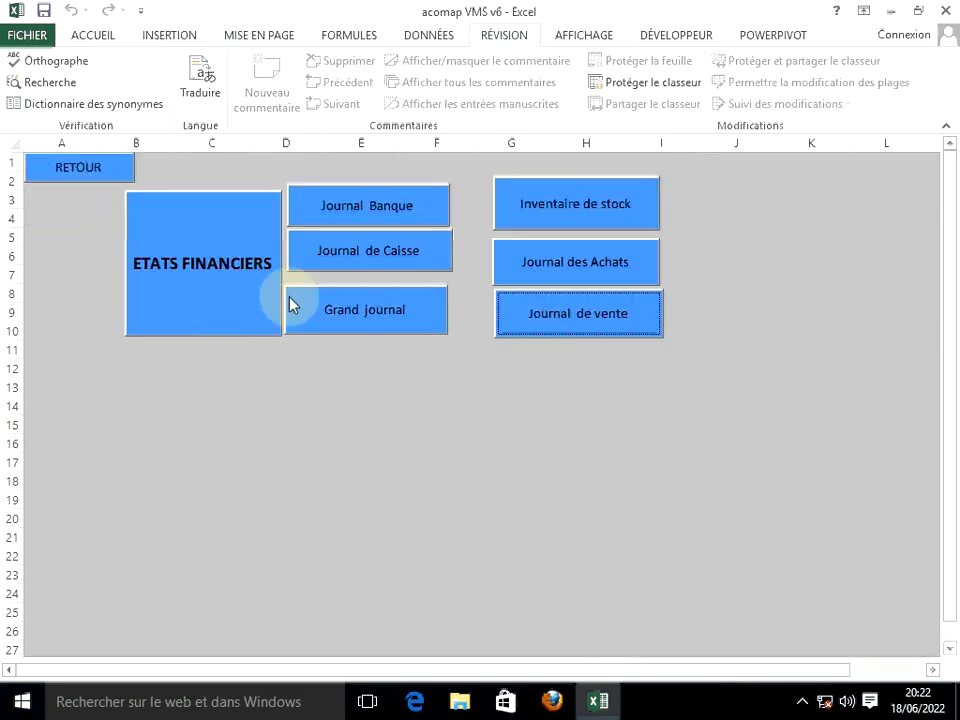
pyautogui.click(240, 308)
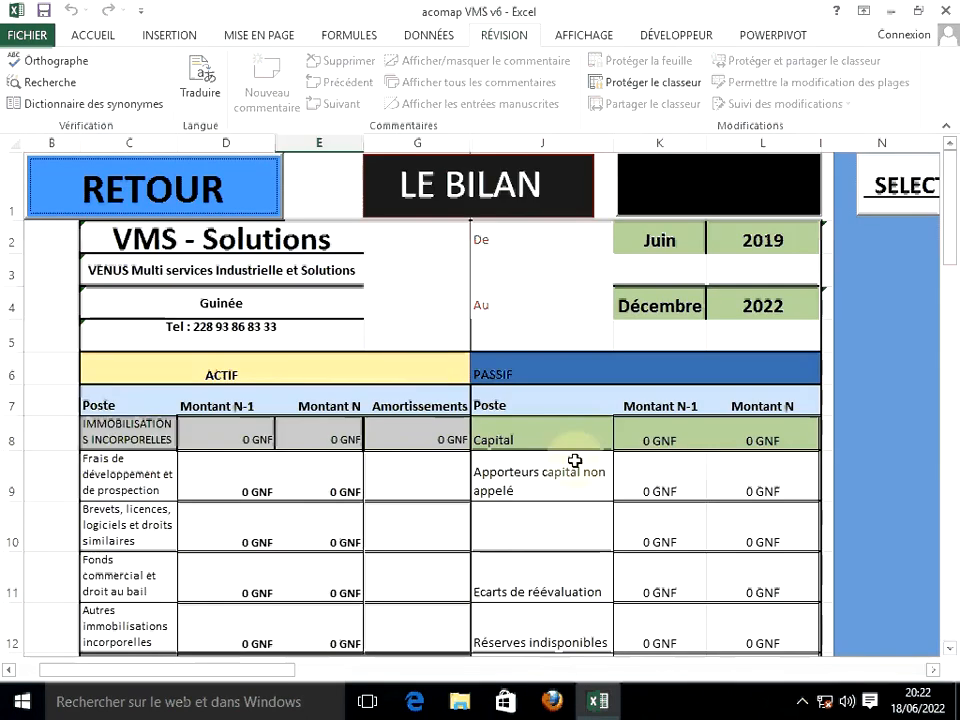
pyautogui.click(432, 314)
pyautogui.press('Right')
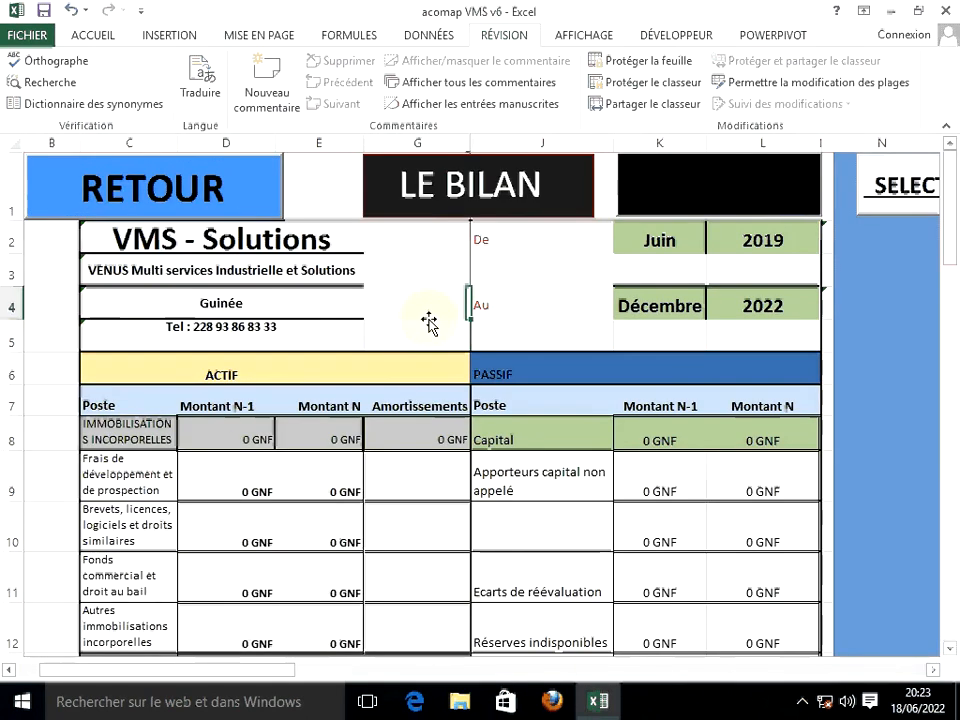
pyautogui.hscroll(2, 445, 310)
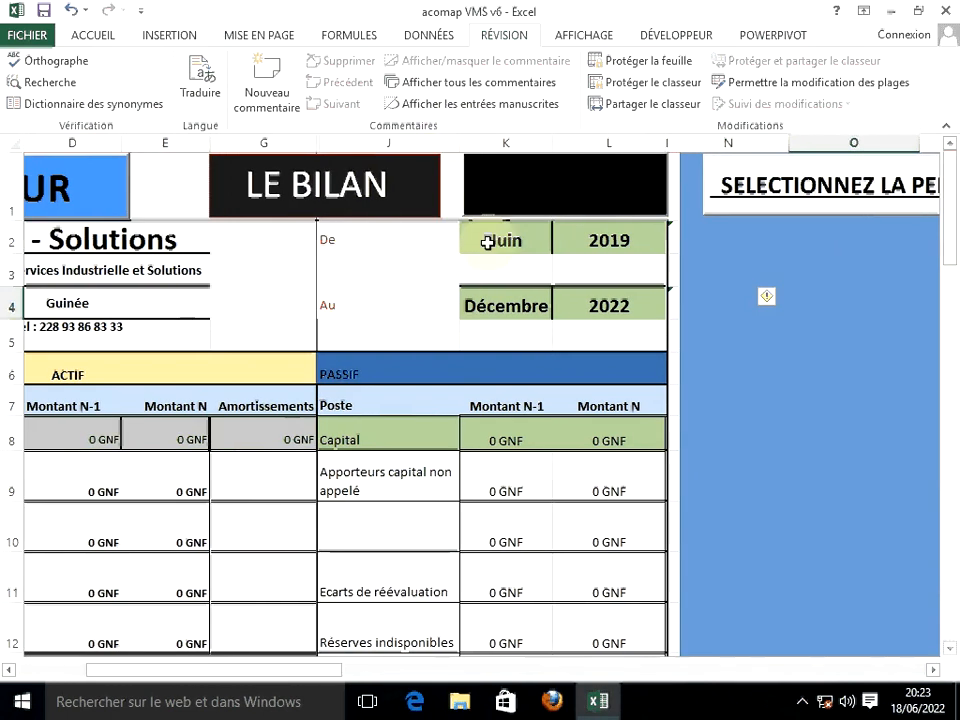
pyautogui.click(421, 281)
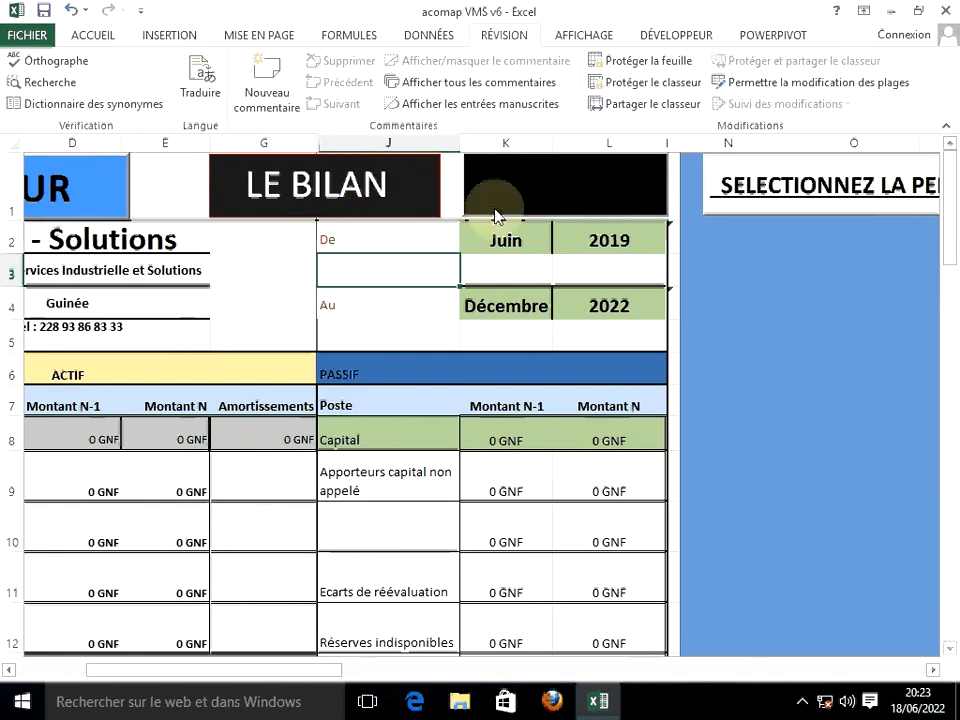
# Activate the black control above the balance sheet's period cells and view the years offered for the start of the period.
pyautogui.click(578, 203)
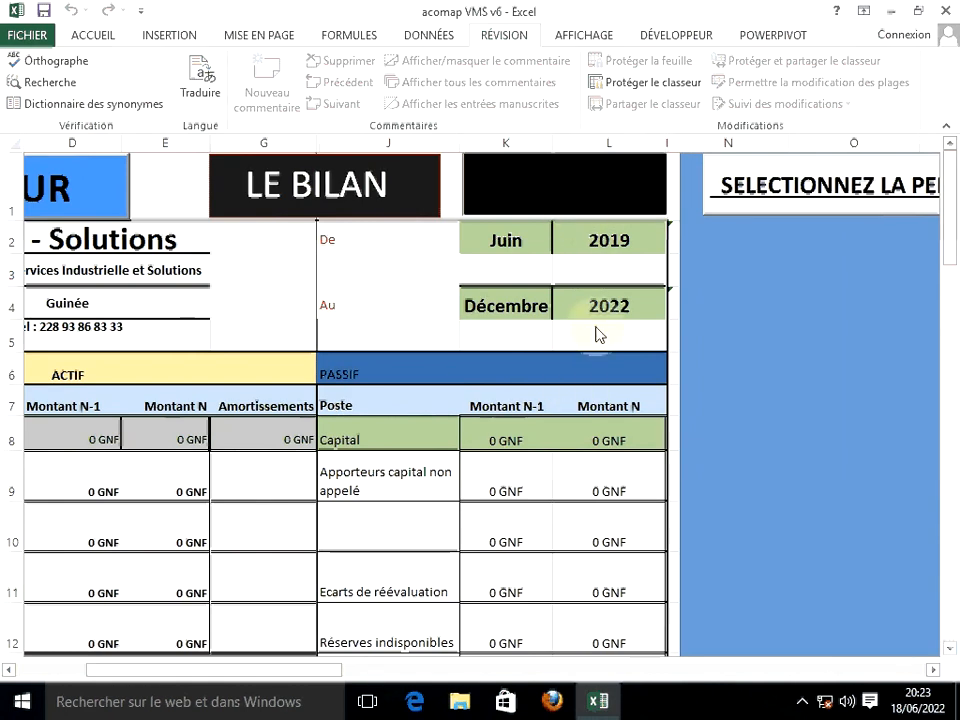
pyautogui.click(420, 516)
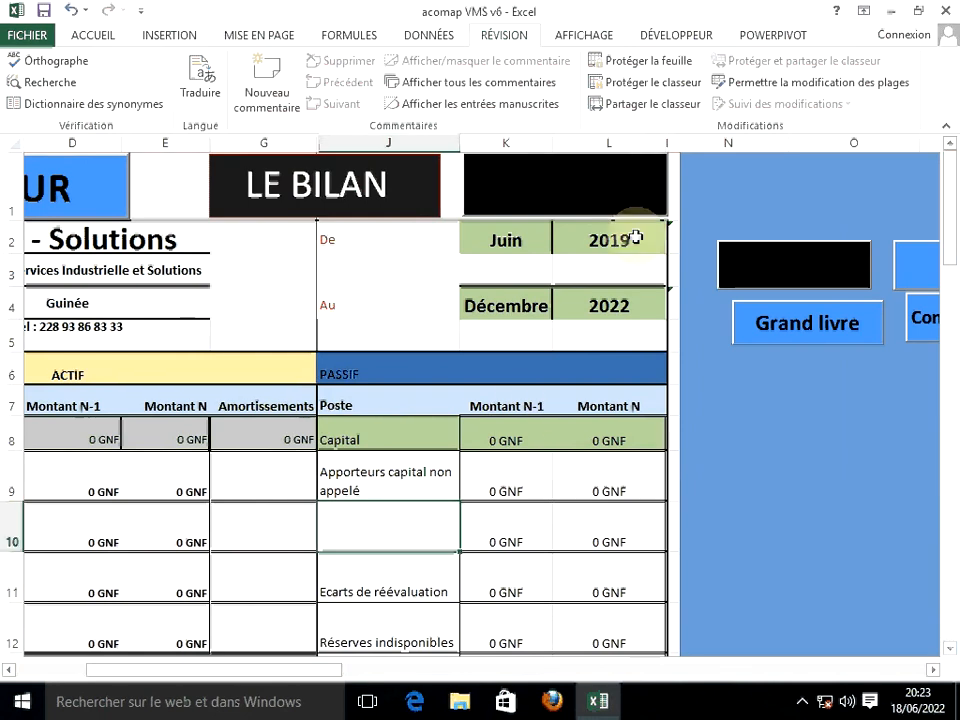
pyautogui.click(606, 250)
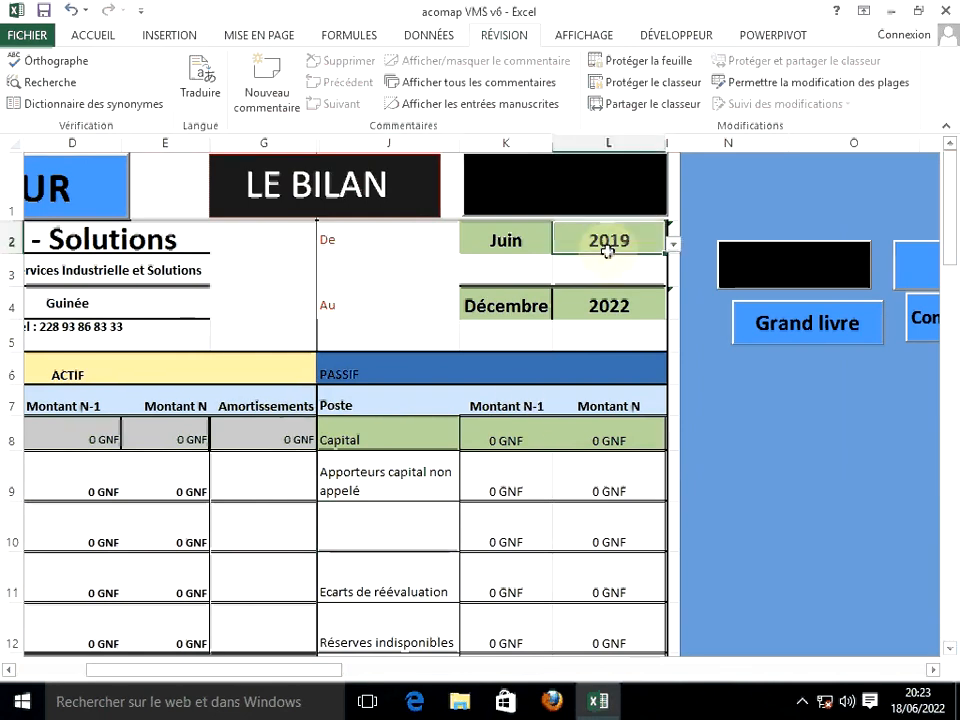
pyautogui.click(675, 246)
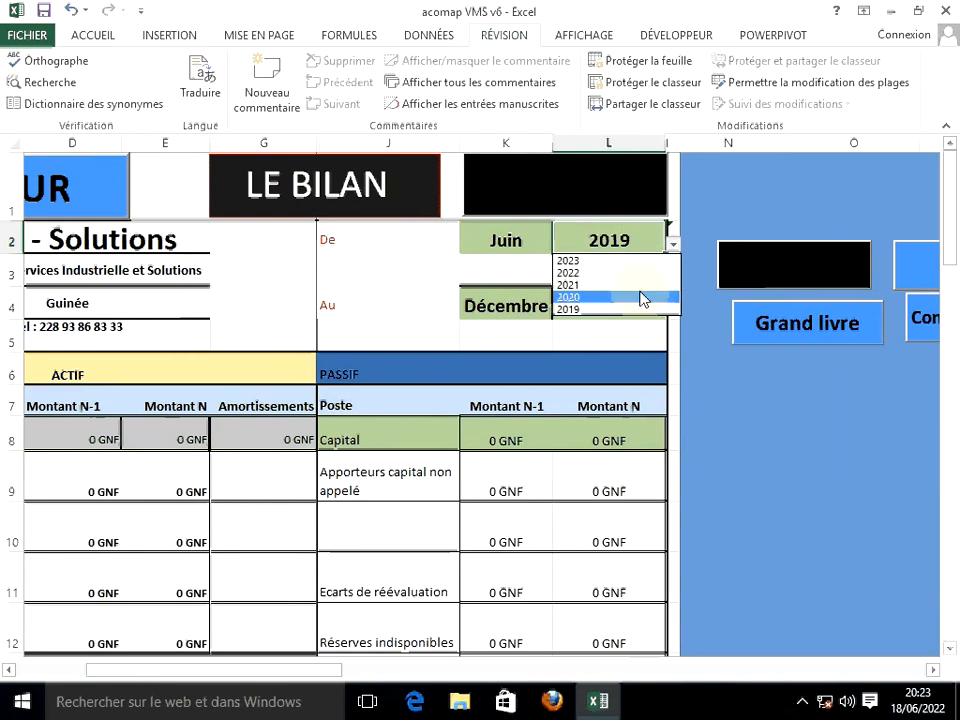
pyautogui.press('Escape')
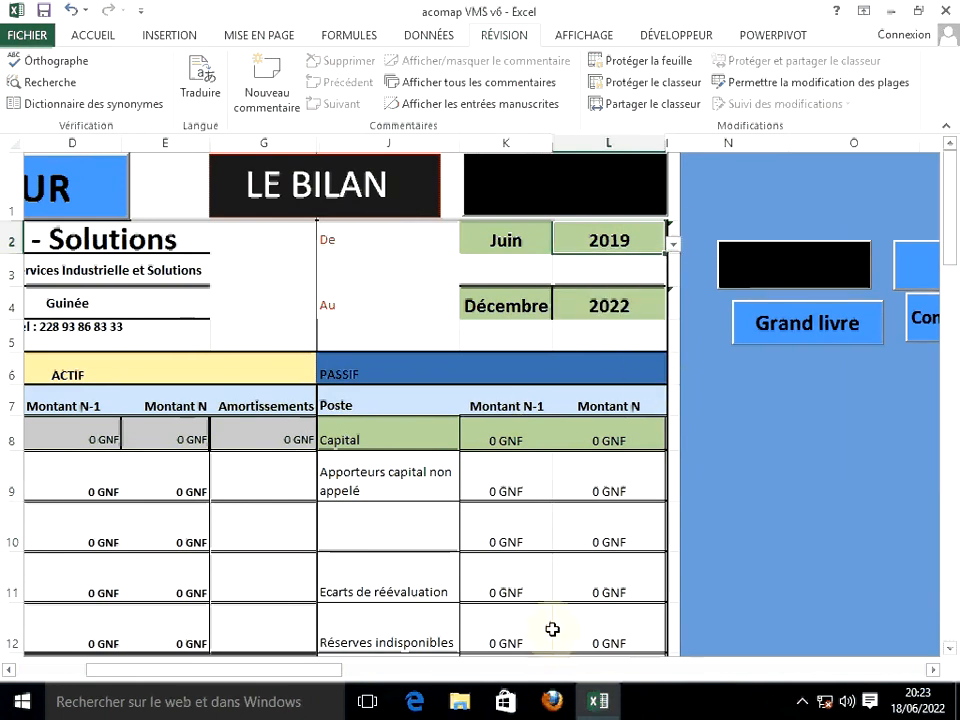
# Open the Balance from the report links beside the balance sheet and review its columns across to the final balances.
pyautogui.moveTo(296, 678); pyautogui.dragTo(429, 626)
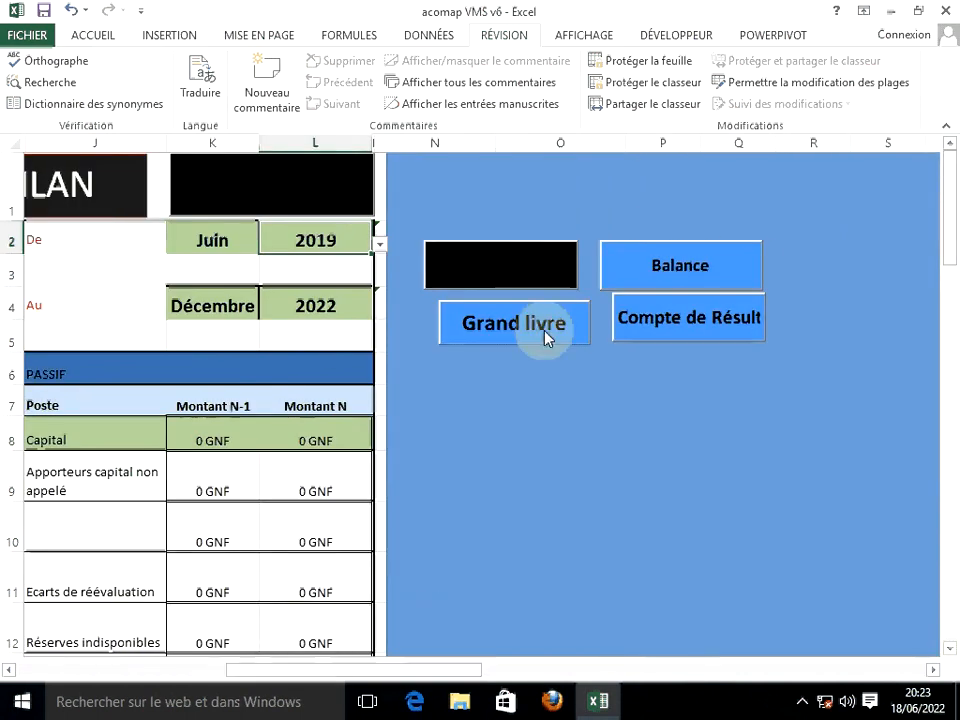
pyautogui.click(658, 268)
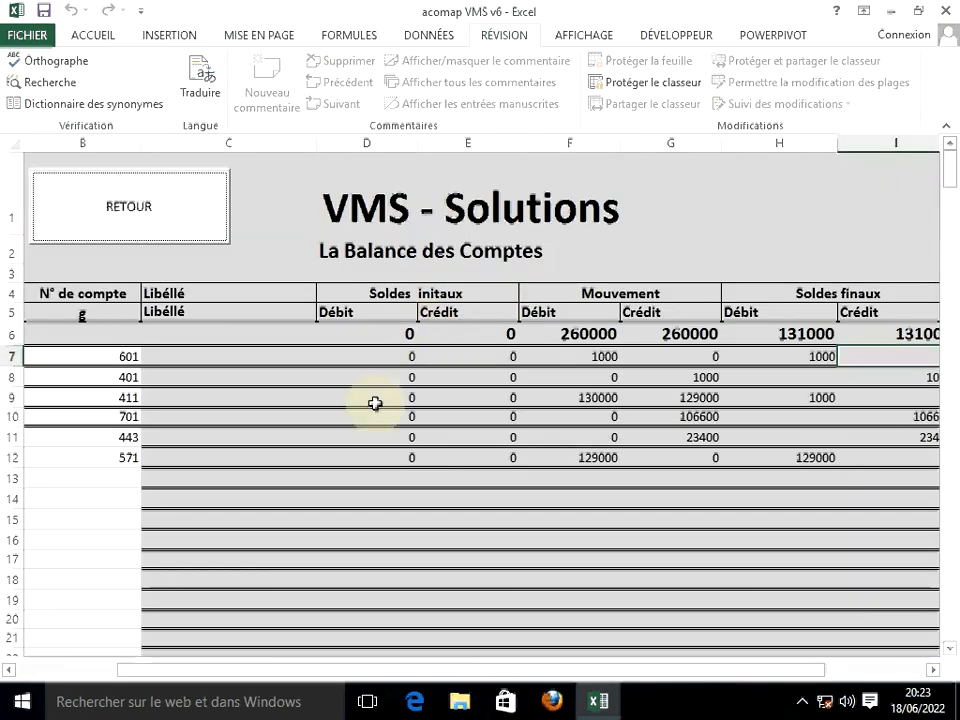
pyautogui.click(546, 450)
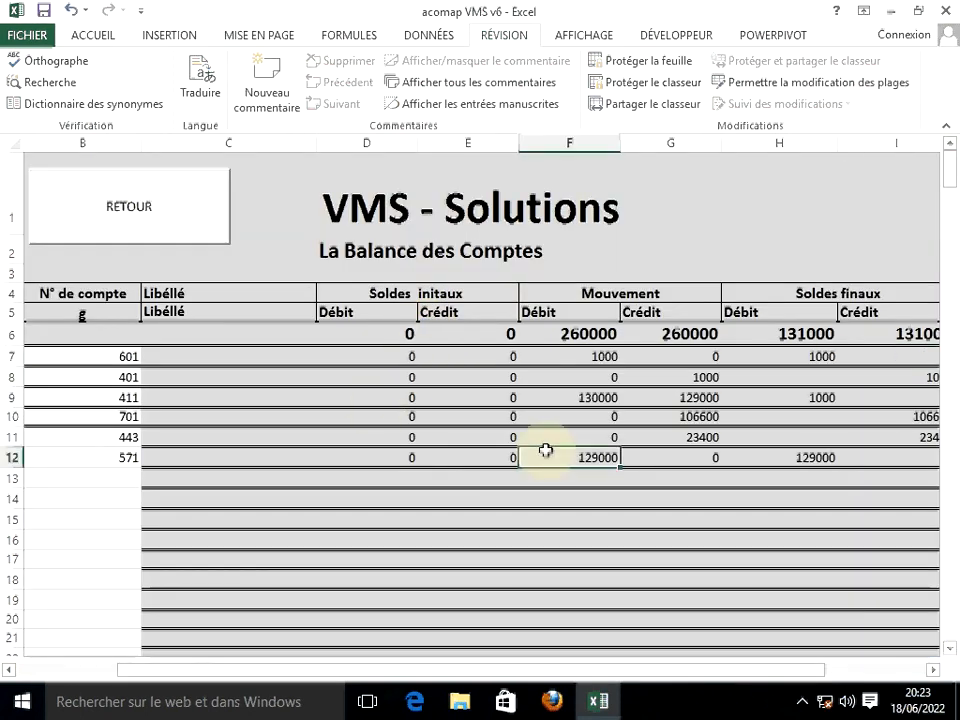
pyautogui.press('Right')
pyautogui.press('Right')
pyautogui.press('Right')
pyautogui.press('Right')
pyautogui.press('Right')
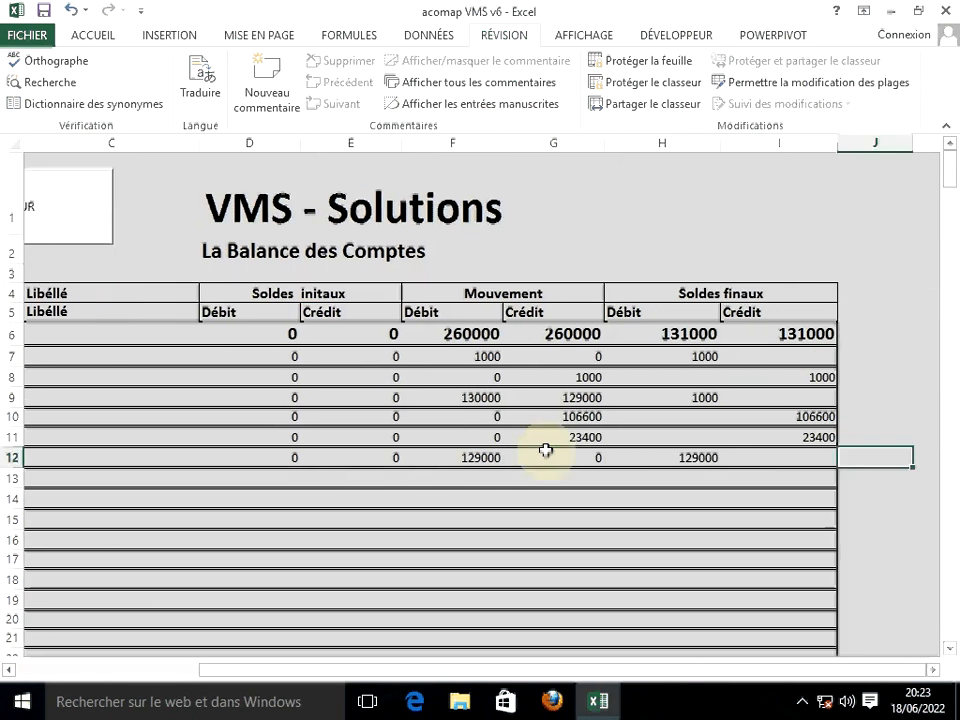
pyautogui.click(577, 469)
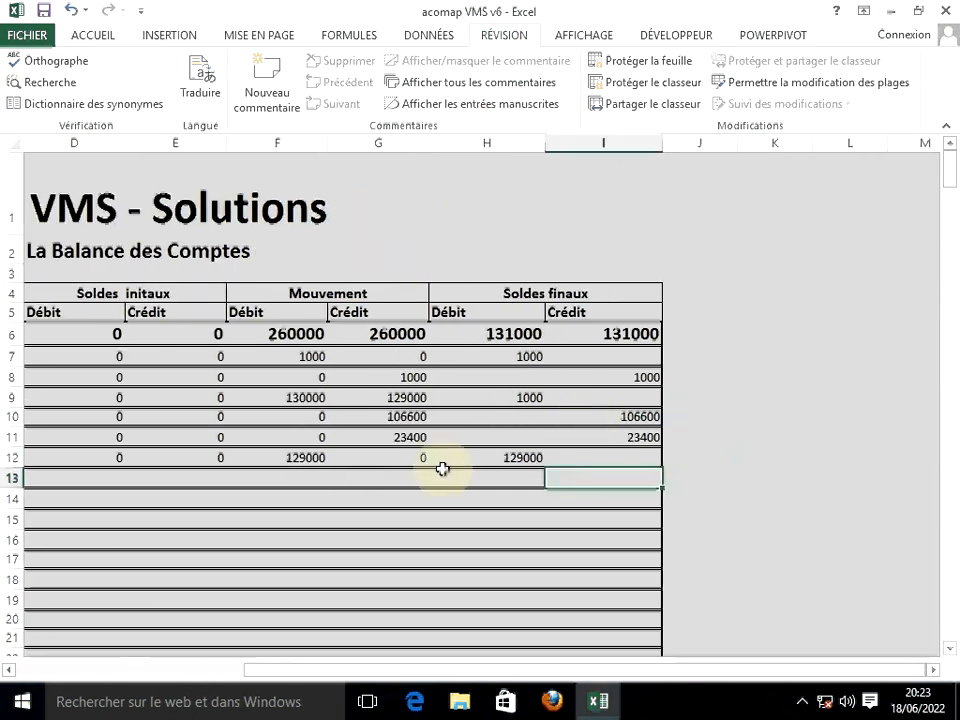
# Examine the account numbers and the Débit and Crédit columns under Mouvement in La Balance des Comptes.
pyautogui.click(133, 385)
pyautogui.press('Left')
pyautogui.press('Left')
pyautogui.press('Left')
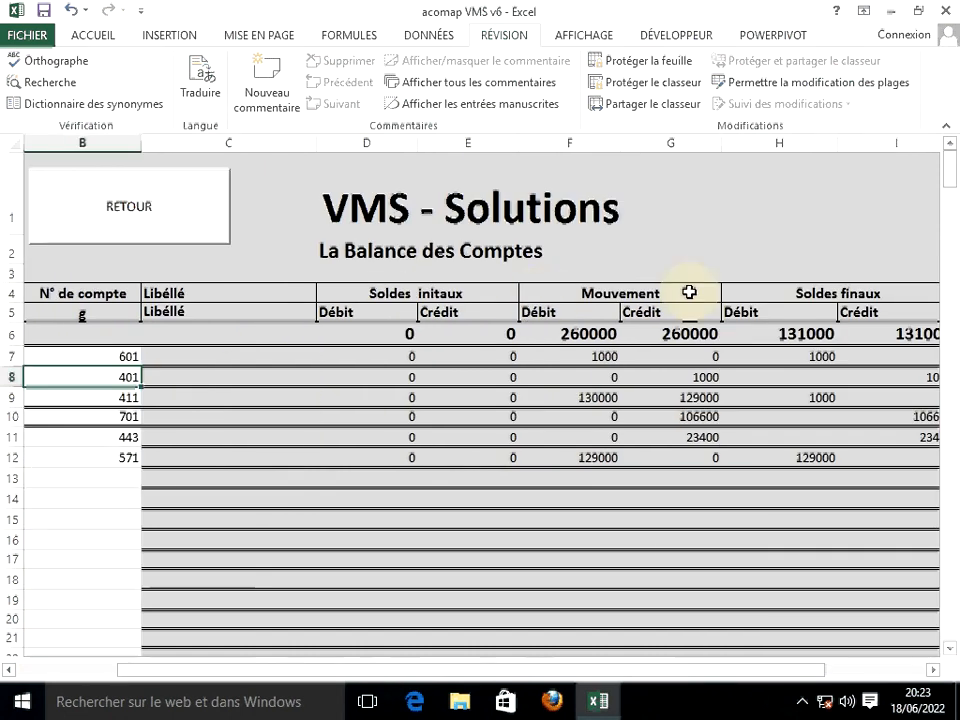
pyautogui.click(616, 294)
pyautogui.click(545, 314)
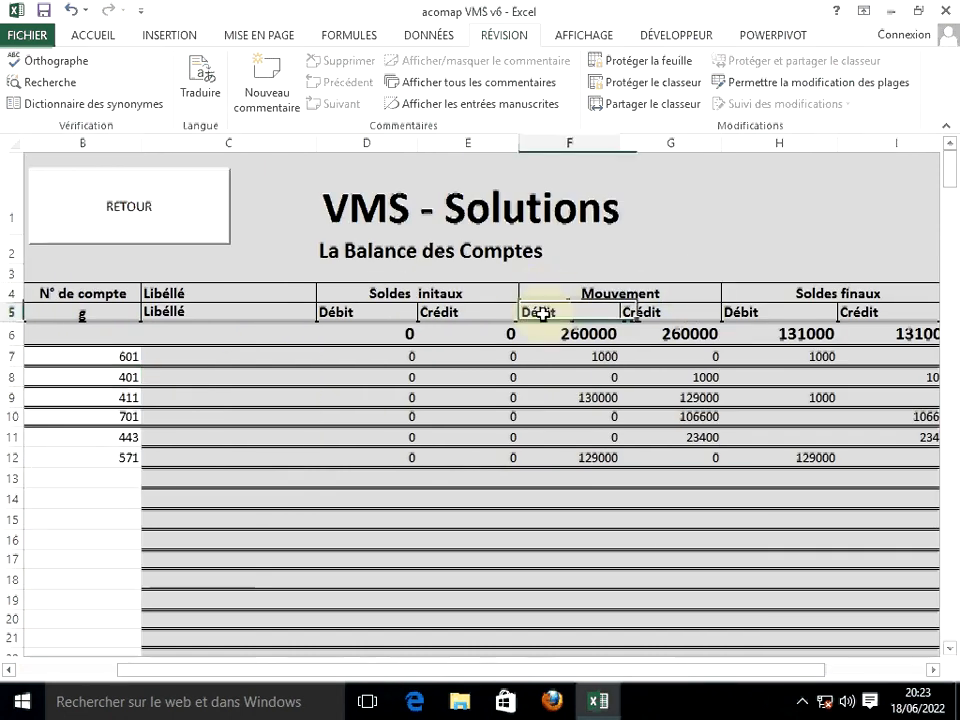
pyautogui.click(642, 312)
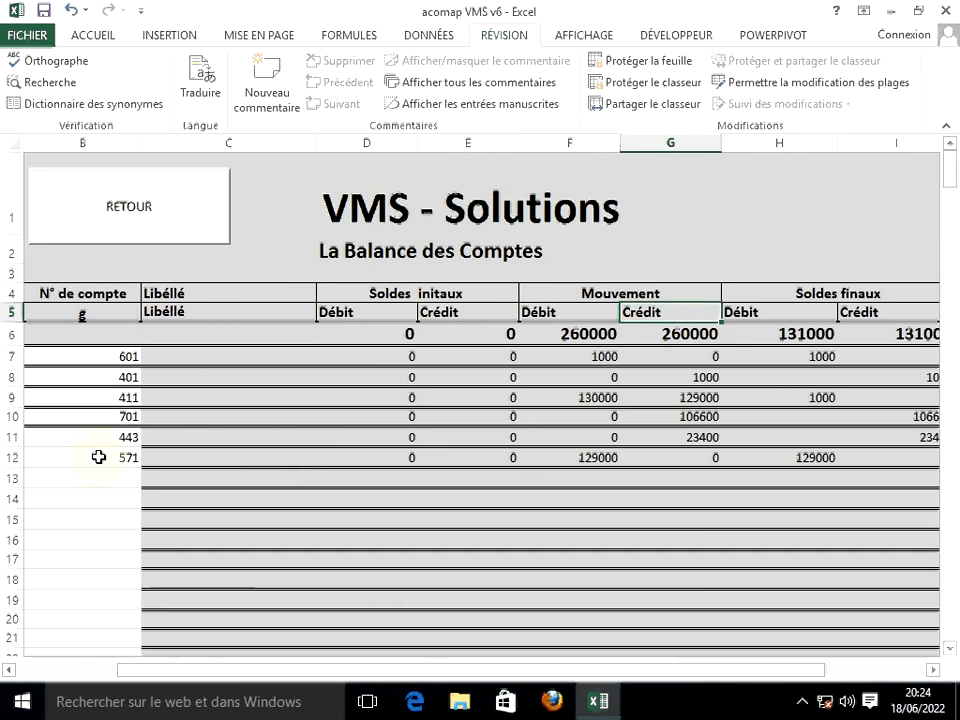
# Examine the Libéllé cells of the accounts from 601 to 571 in rows 7 to 12 of the Balance.
pyautogui.click(270, 438)
pyautogui.scroll(-1, 320, 437)
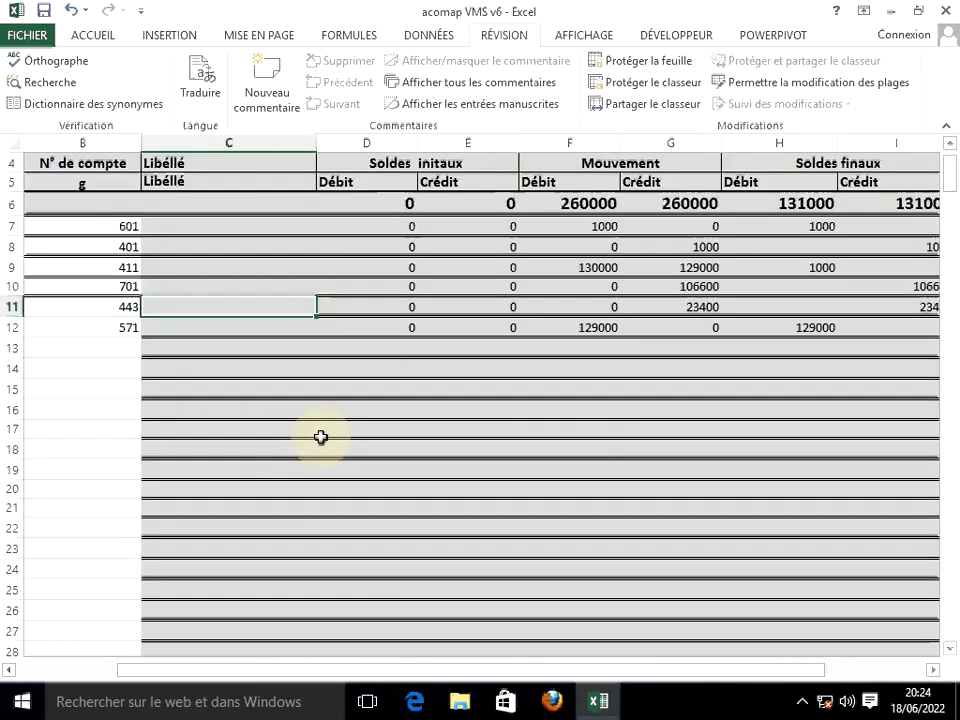
pyautogui.scroll(1, 320, 437)
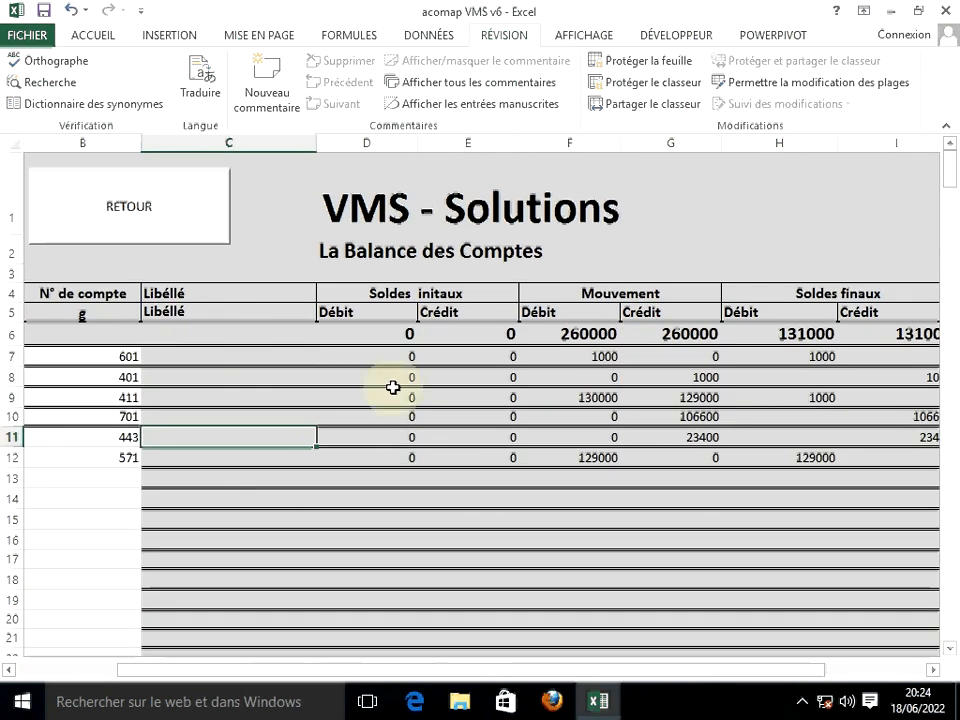
pyautogui.click(240, 356)
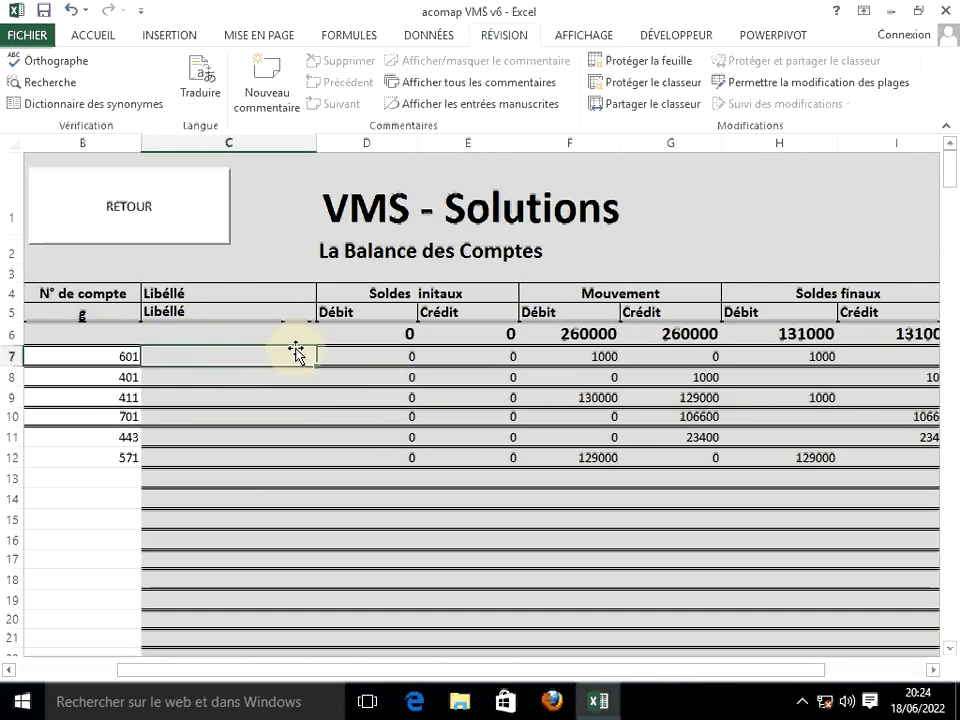
pyautogui.click(248, 380)
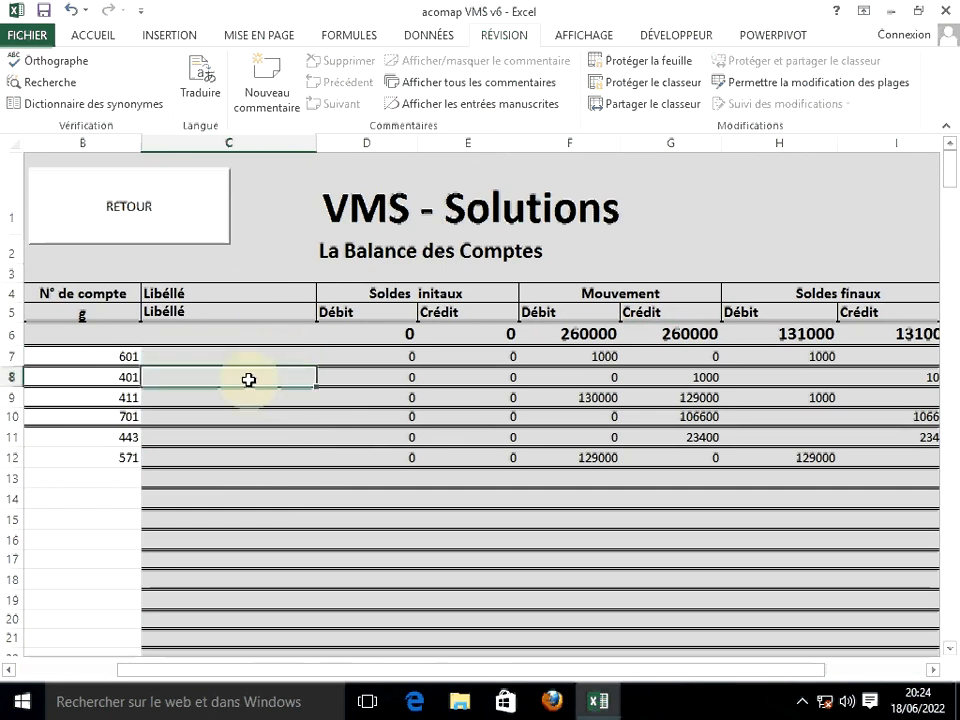
pyautogui.click(231, 416)
pyautogui.click(223, 436)
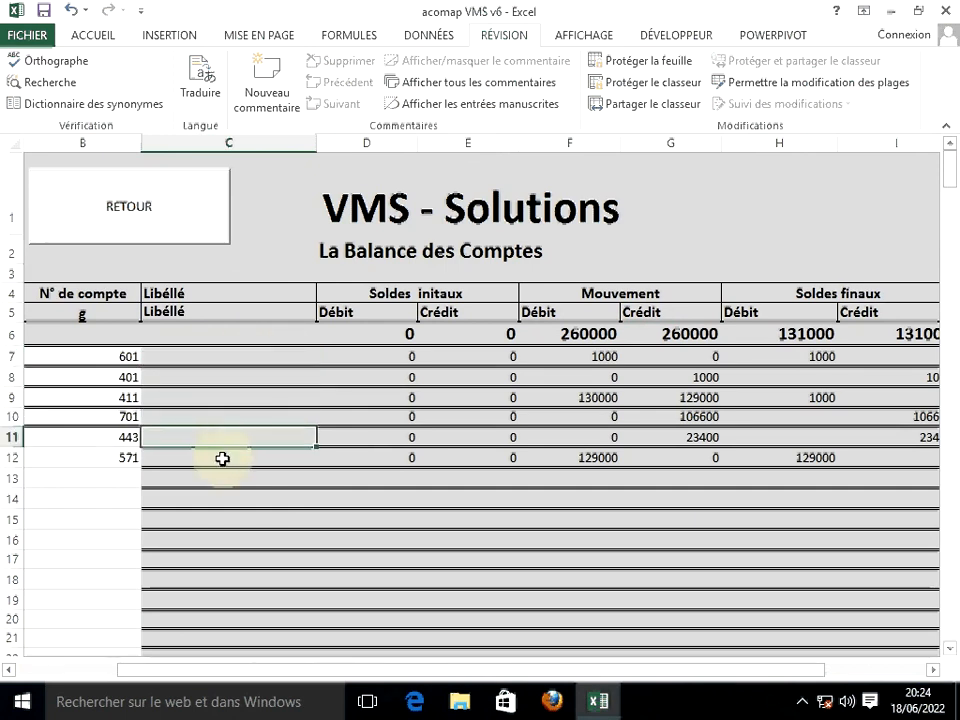
pyautogui.click(223, 458)
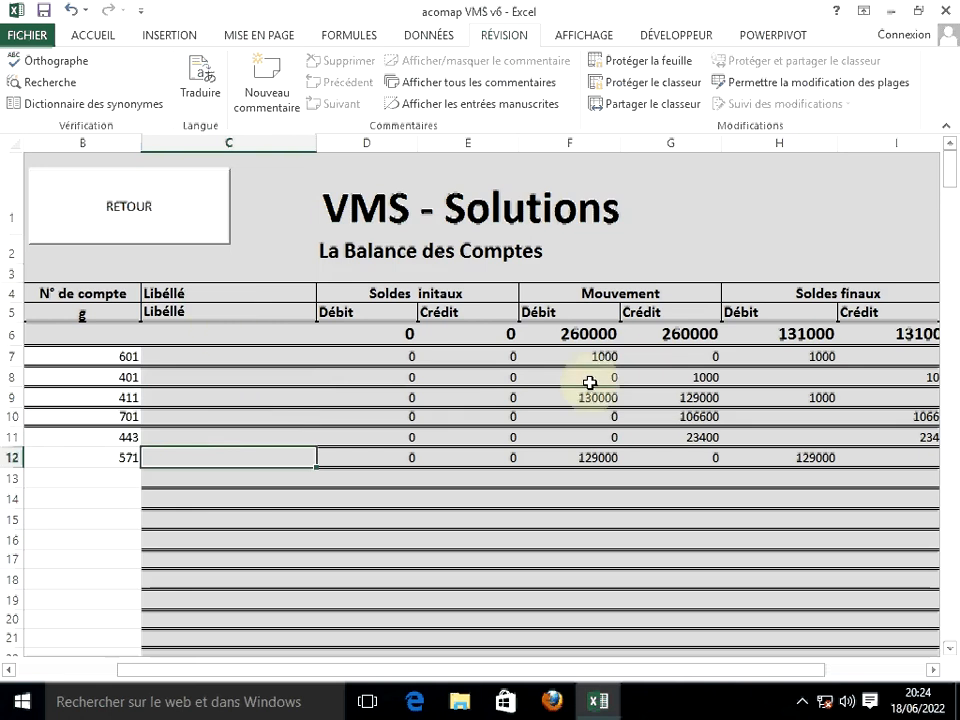
# Compare the debit and credit totals in row 6 for Mouvement and Soldes finaux.
pyautogui.click(530, 330)
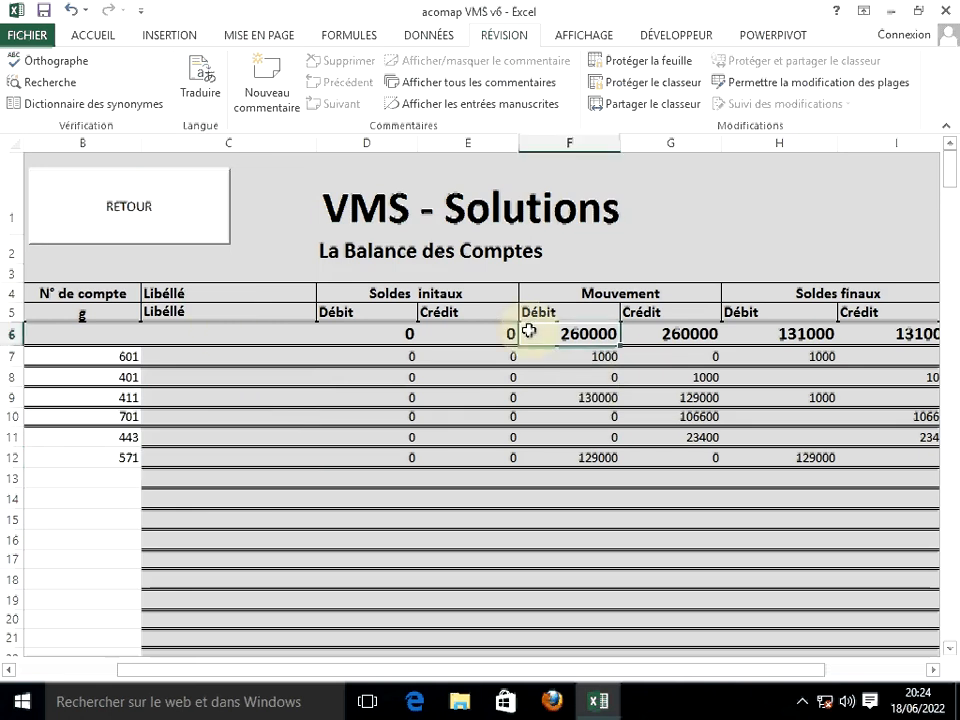
pyautogui.press('Right')
pyautogui.press('Right')
pyautogui.press('Right')
pyautogui.press('Right')
pyautogui.press('Right')
pyautogui.click(207, 555)
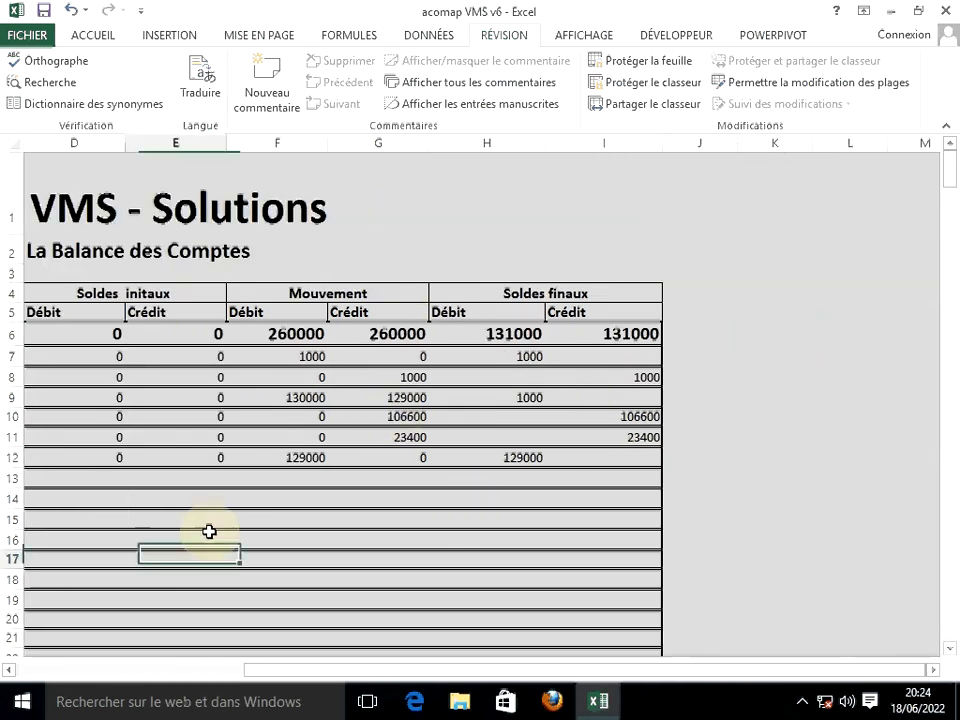
# Go back from the Balance to the LE BILAN sheet.
pyautogui.press('Left')
pyautogui.press('Left')
pyautogui.press('Left')
pyautogui.press('Left')
pyautogui.click(173, 249)
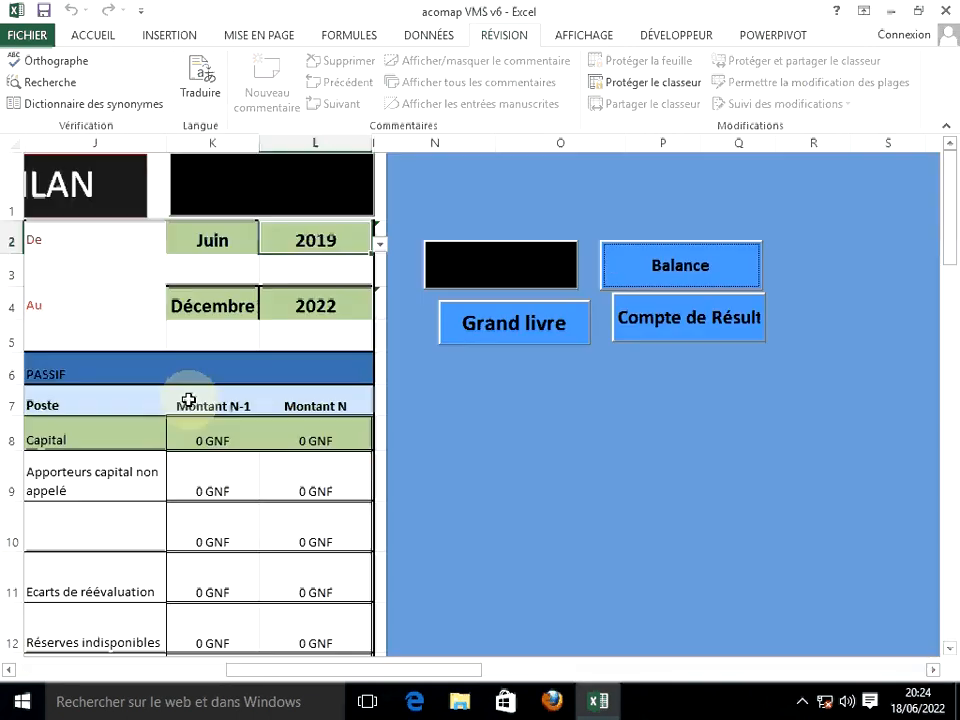
pyautogui.click(98, 305)
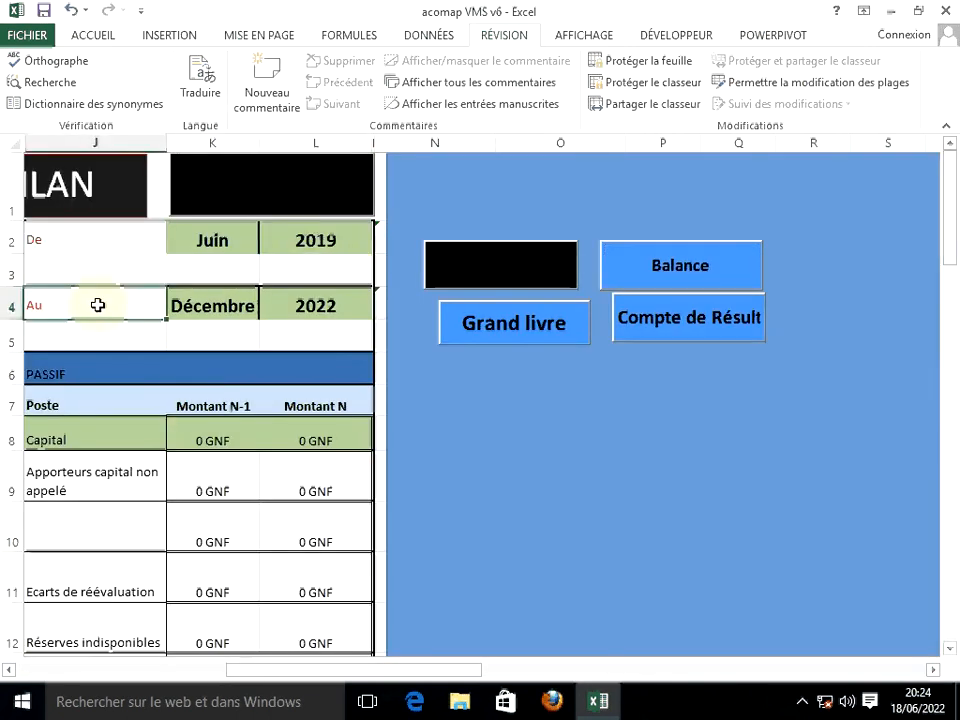
# Review the ACTIF items of LE BILAN from the fixed assets down to the current assets.
pyautogui.press('Left')
pyautogui.press('Left')
pyautogui.press('Left')
pyautogui.scroll(-4, 155, 337)
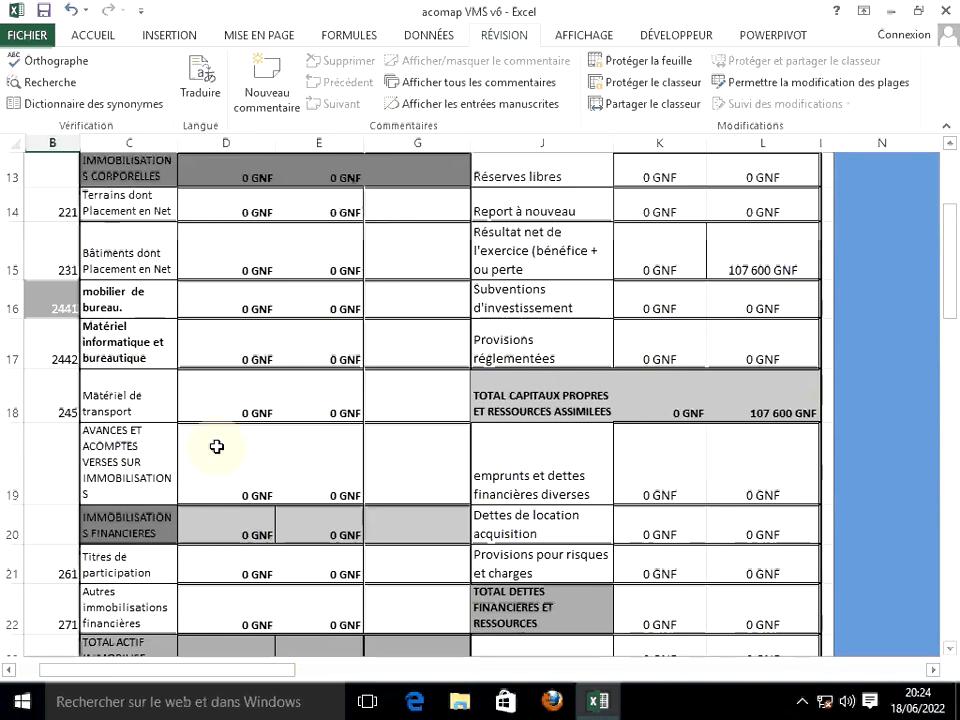
pyautogui.scroll(-2, 216, 446)
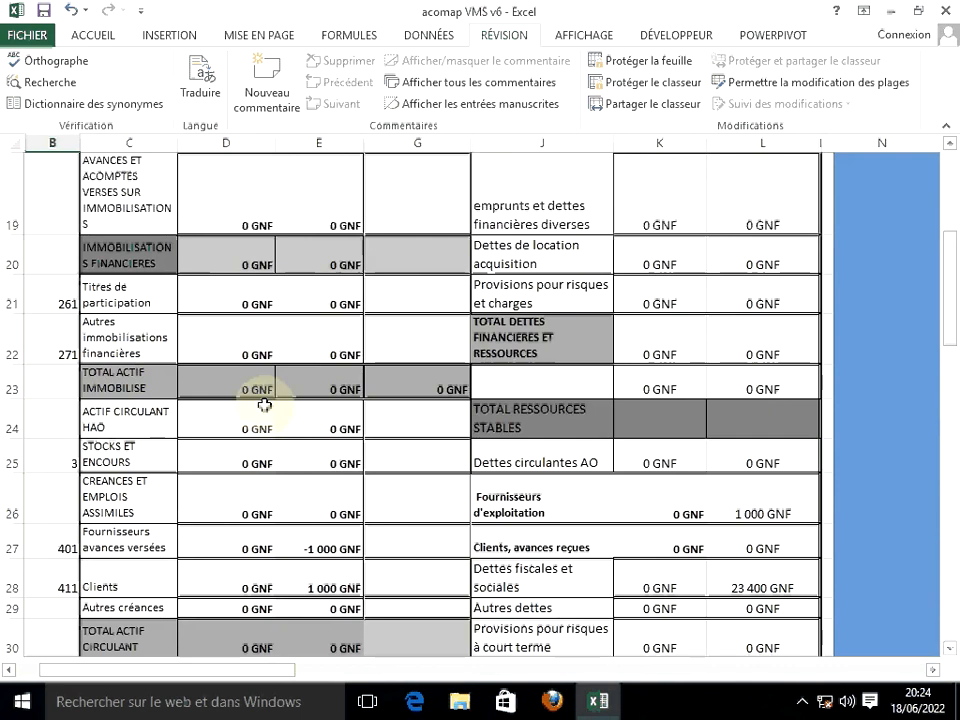
pyautogui.scroll(1, 260, 400)
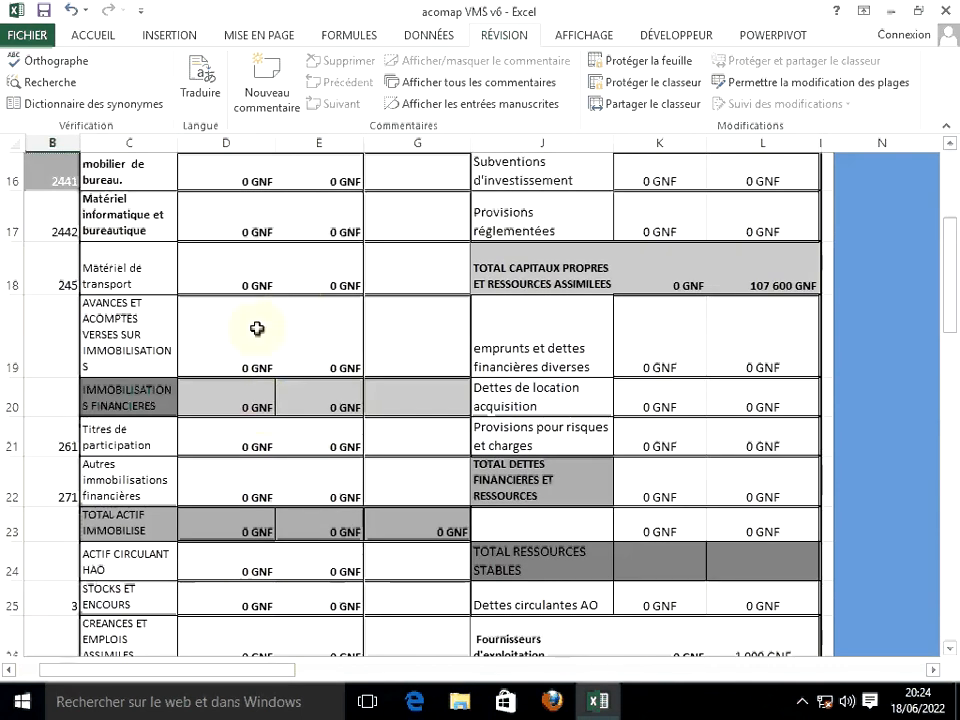
pyautogui.scroll(-1, 255, 390)
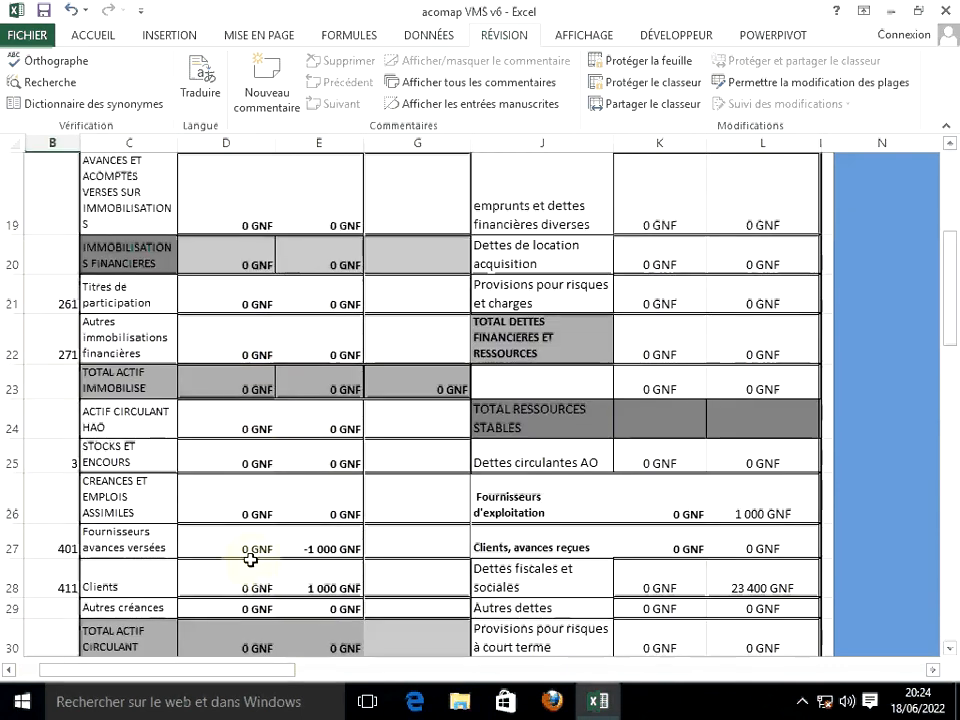
# Examine the amounts for Fournisseurs avances versées in row 27 and the ACTIF items down to Caisse.
pyautogui.click(315, 546)
pyautogui.click(182, 551)
pyautogui.scroll(-2, 274, 536)
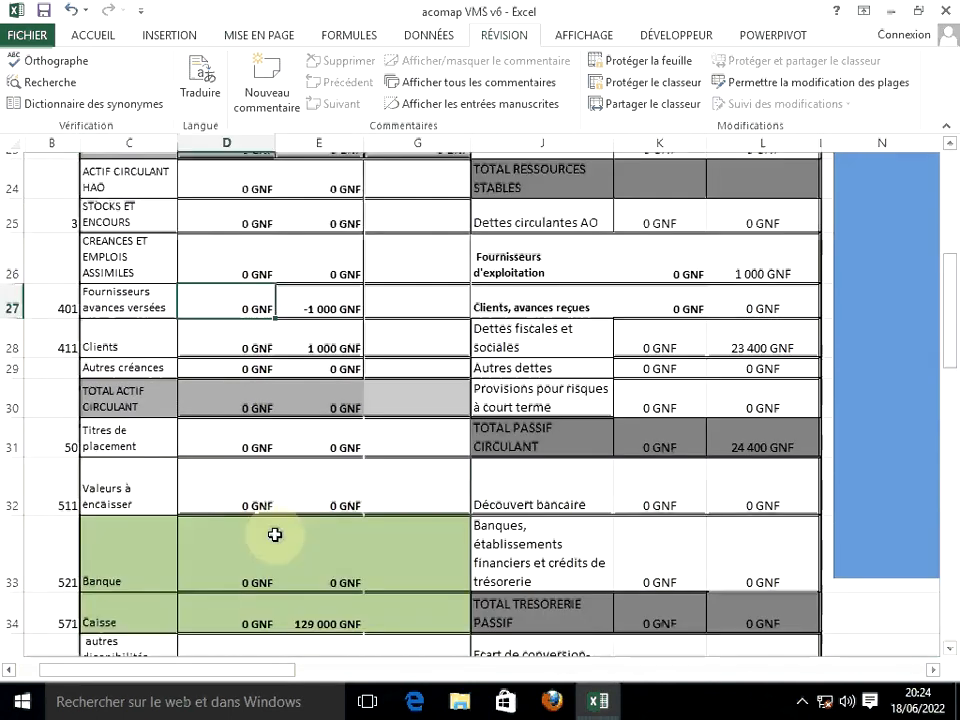
pyautogui.scroll(-1, 296, 369)
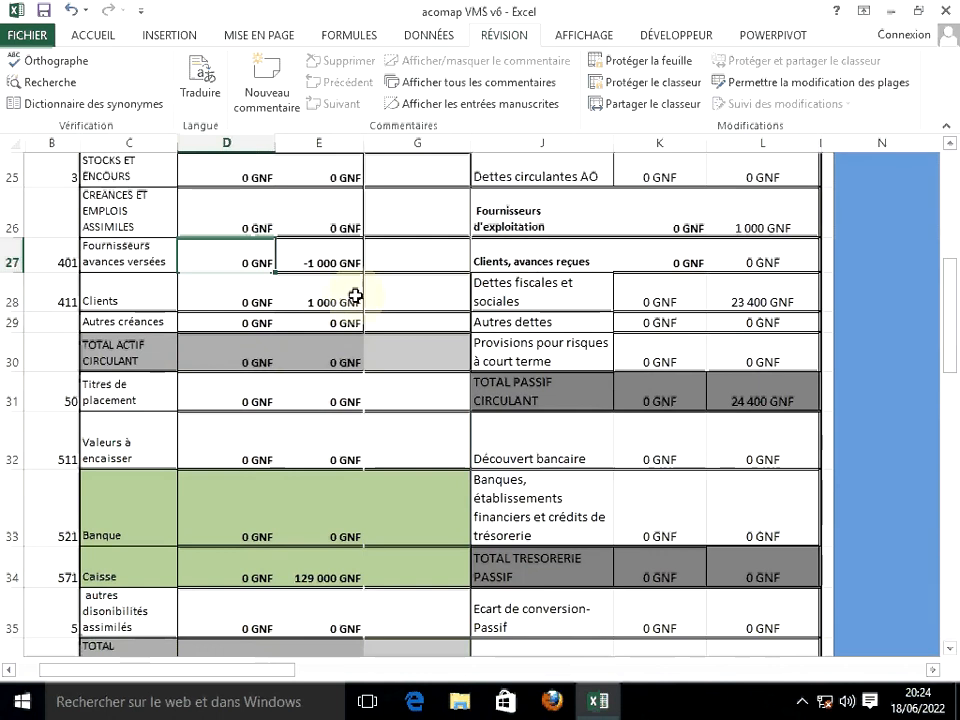
pyautogui.click(317, 262)
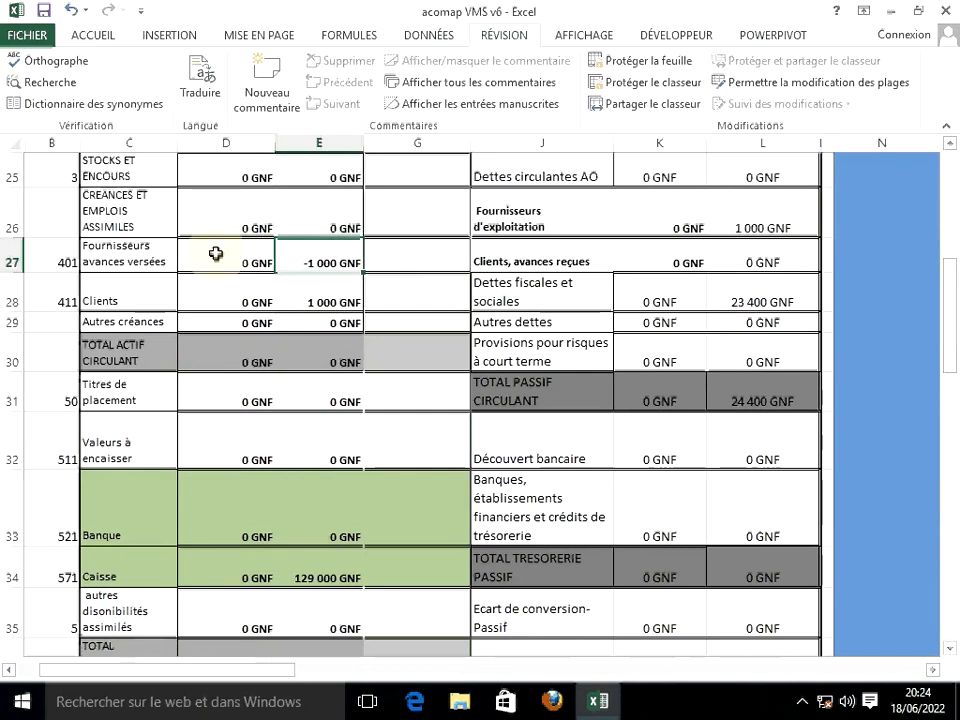
# Compare the Montant N totals of TOTAL ACTIF and TOTAL PASSIF in row 38.
pyautogui.scroll(-2, 336, 317)
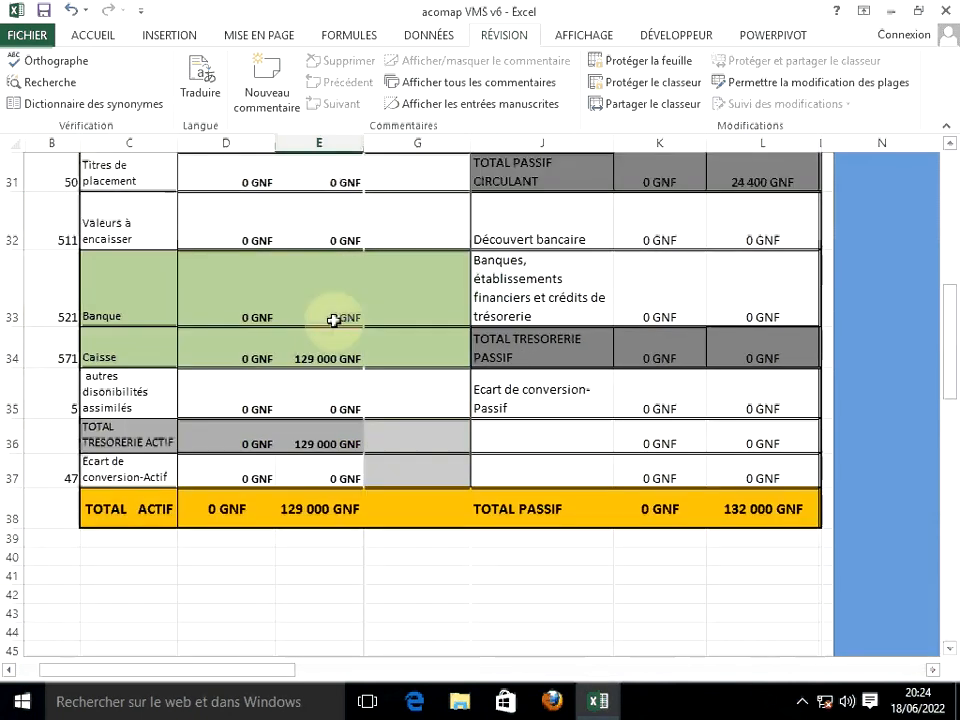
pyautogui.click(309, 511)
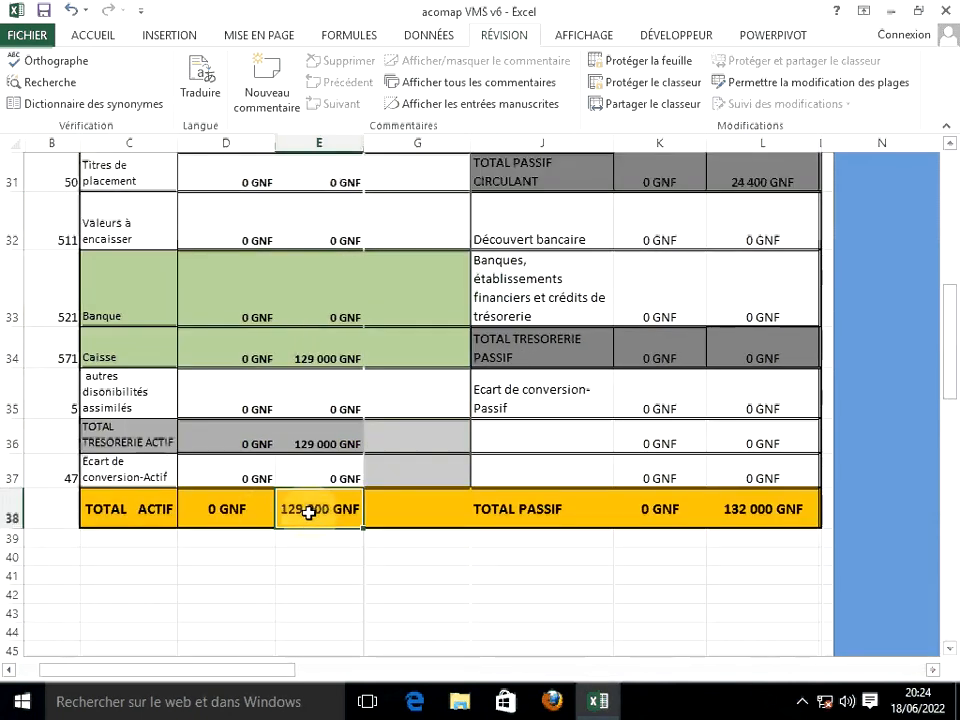
pyautogui.click(338, 557)
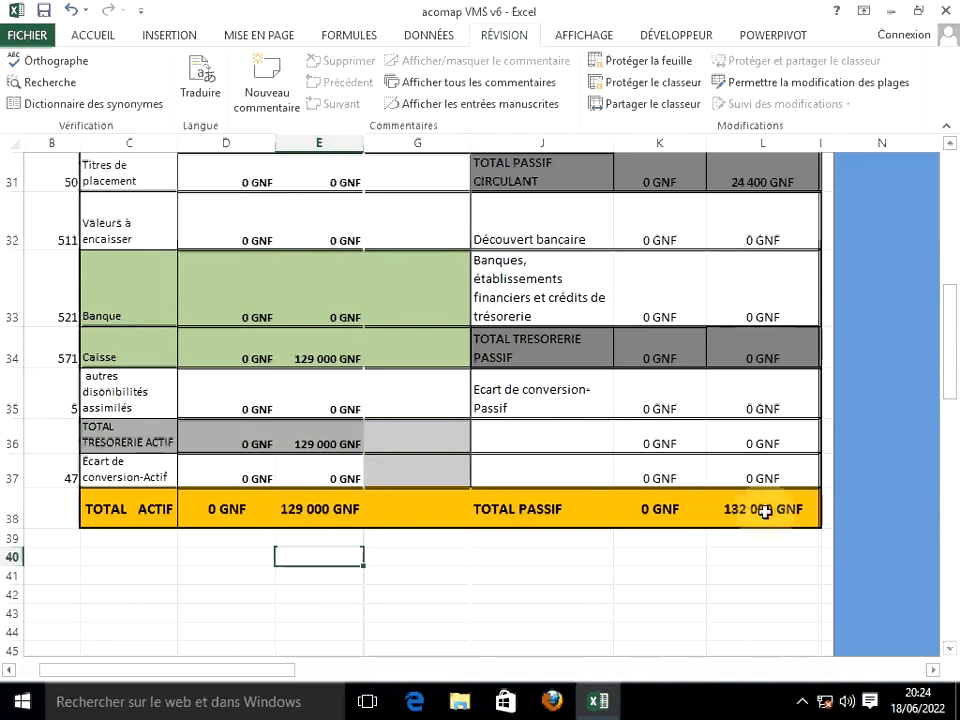
pyautogui.click(762, 551)
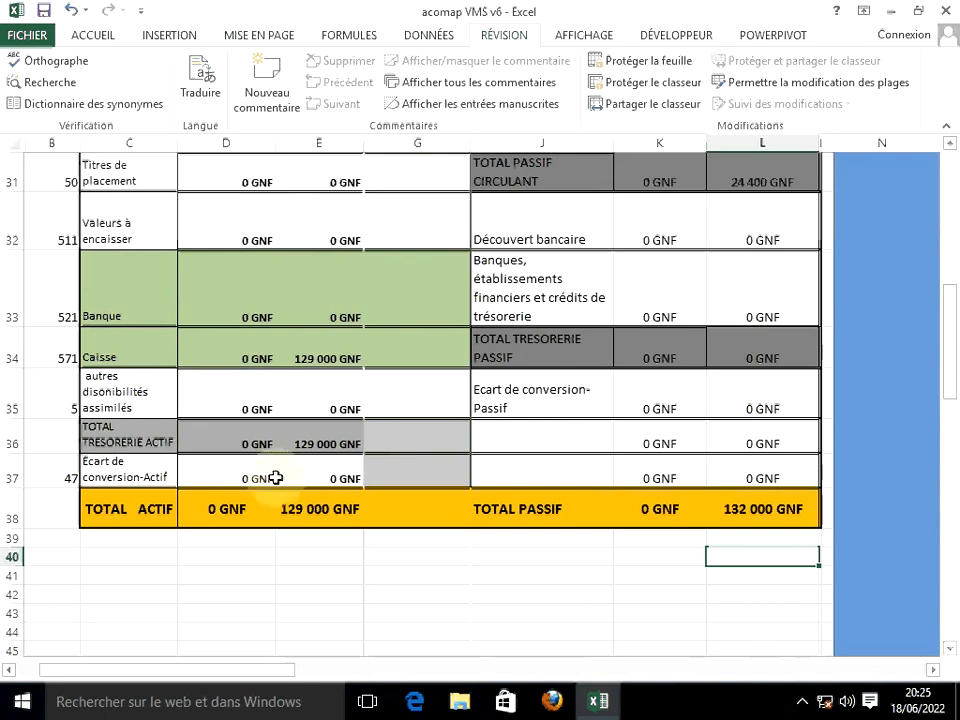
# Examine the Montant N of Résultat net de l'exercice and of TOTAL CAPITAUX PROPRES ET RESSOURCES ASSIMILEES on the PASSIF side.
pyautogui.scroll(3, 341, 379)
pyautogui.scroll(4, 341, 379)
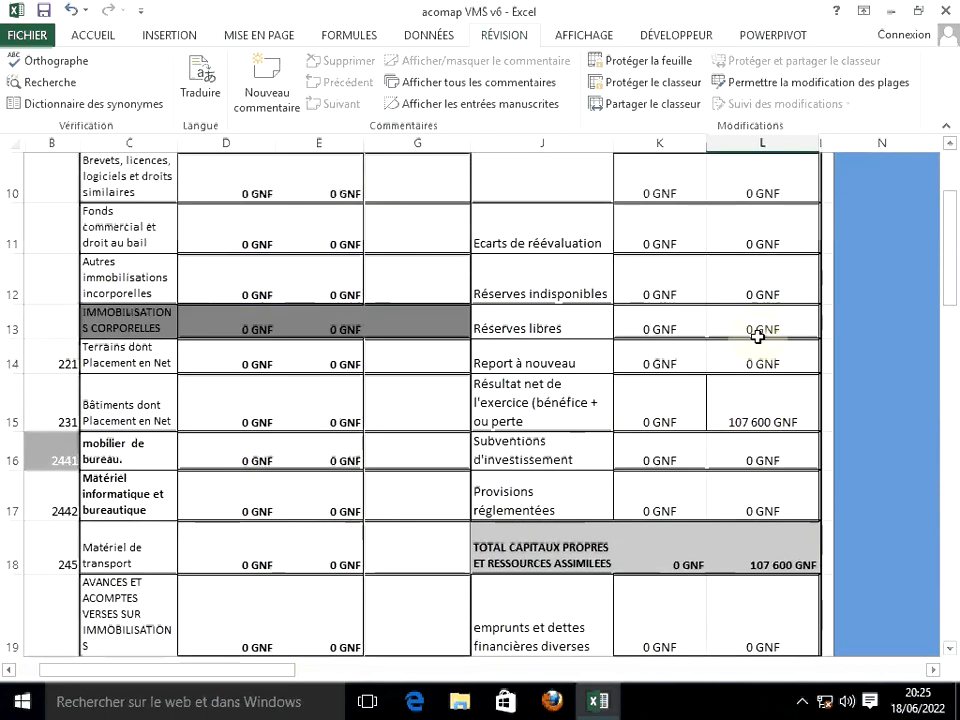
pyautogui.scroll(2, 756, 334)
pyautogui.scroll(1, 757, 332)
pyautogui.scroll(-3, 678, 358)
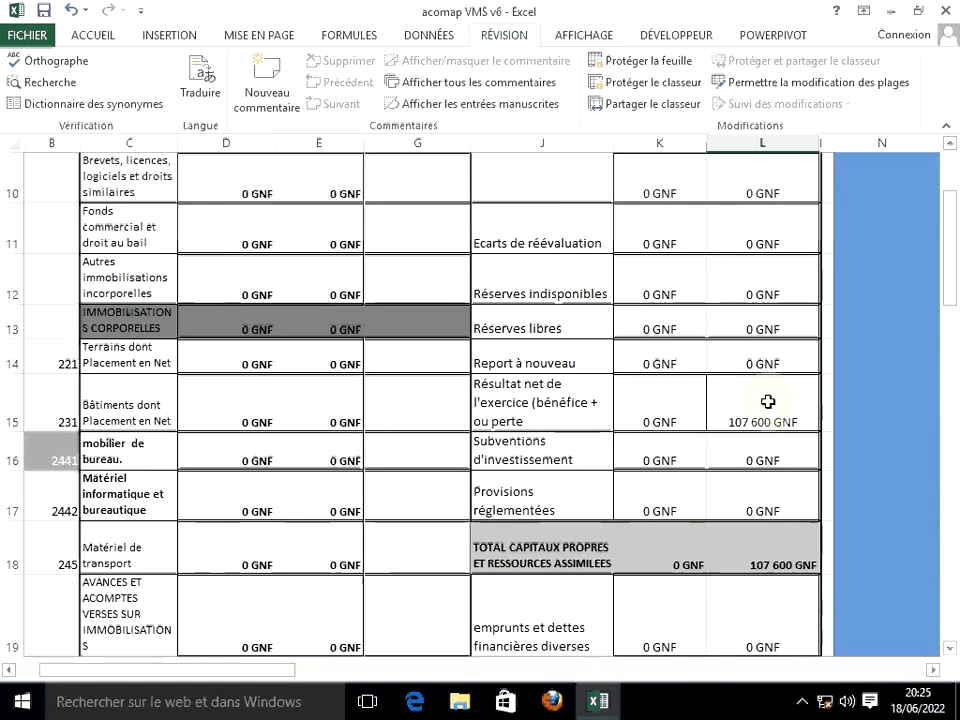
pyautogui.click(598, 410)
pyautogui.click(750, 418)
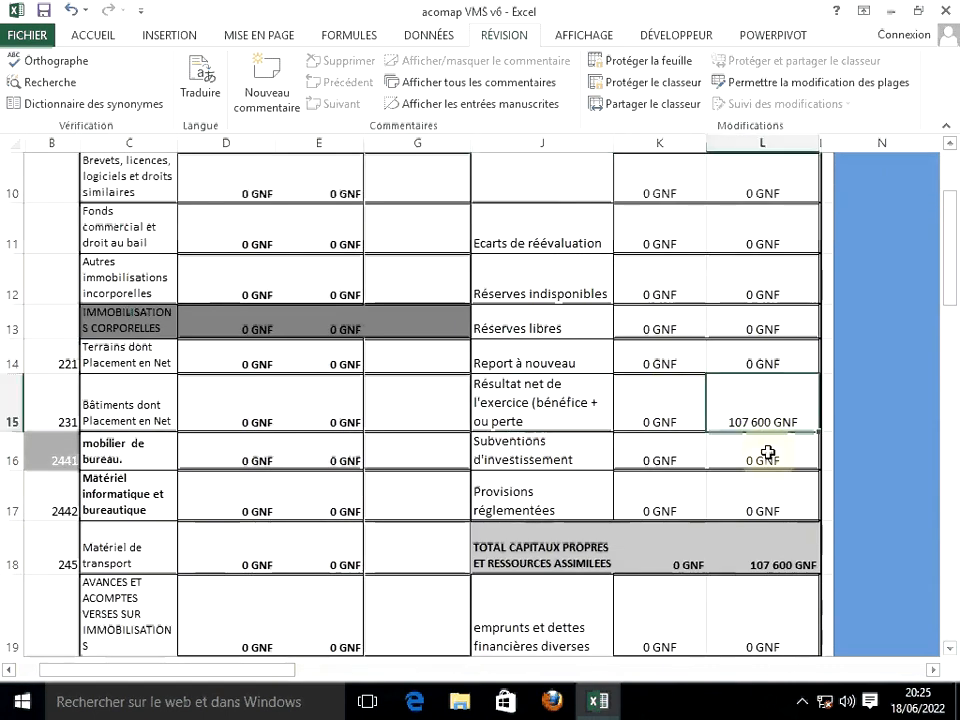
pyautogui.scroll(-1, 715, 395)
pyautogui.click(750, 397)
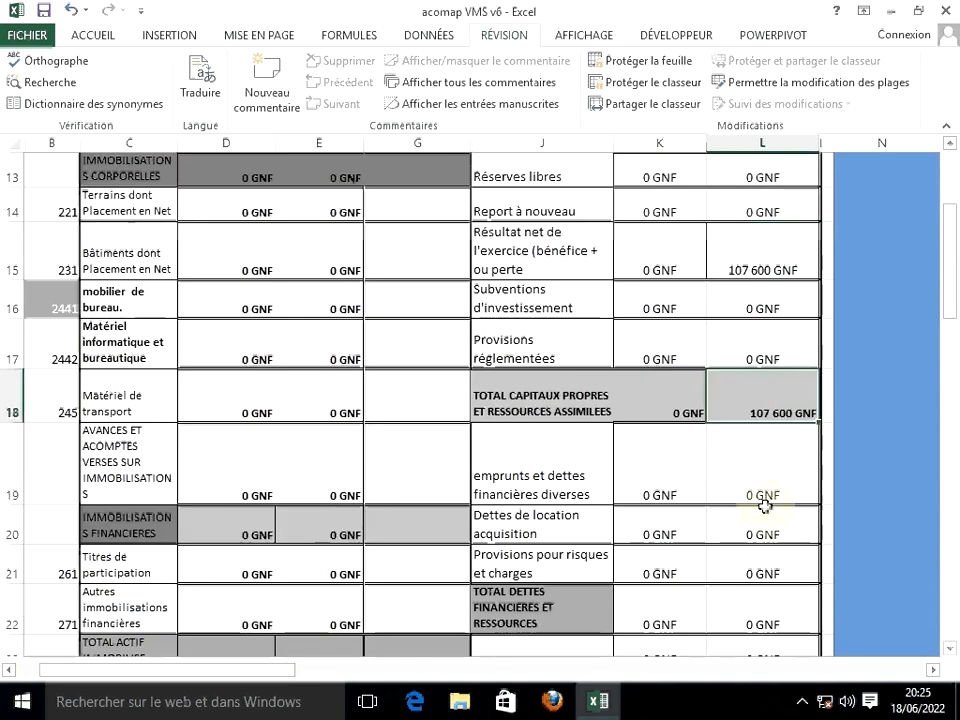
# Review the remaining PASSIF items down to TOTAL PASSIF and go back to the heading of LE BILAN.
pyautogui.scroll(-2, 705, 508)
pyautogui.scroll(-2, 707, 494)
pyautogui.scroll(-2, 707, 494)
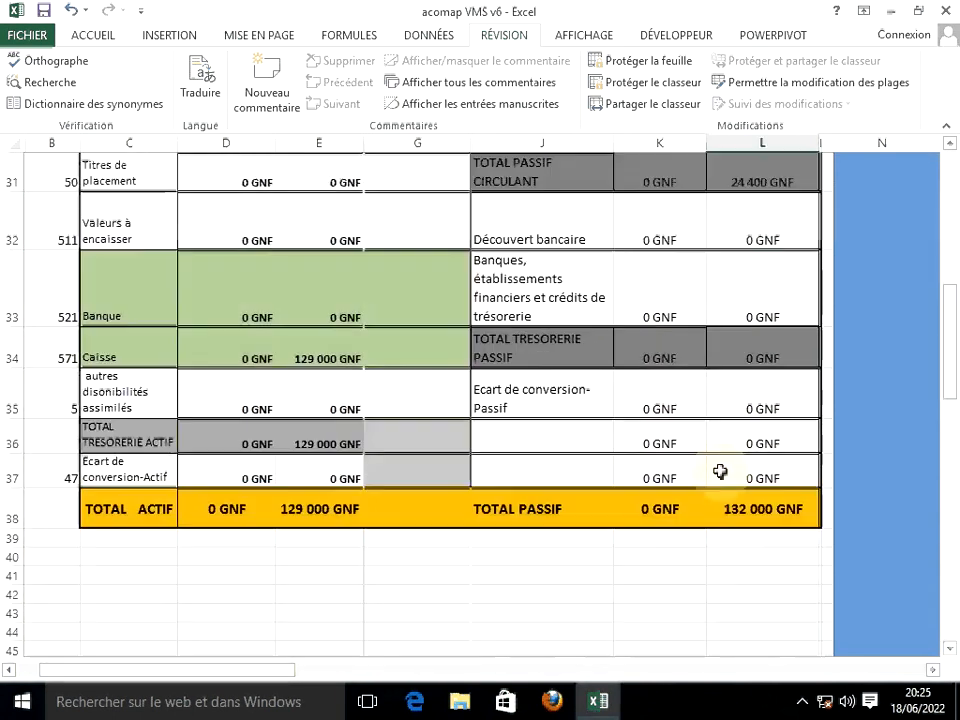
pyautogui.scroll(3, 722, 464)
pyautogui.scroll(6, 630, 370)
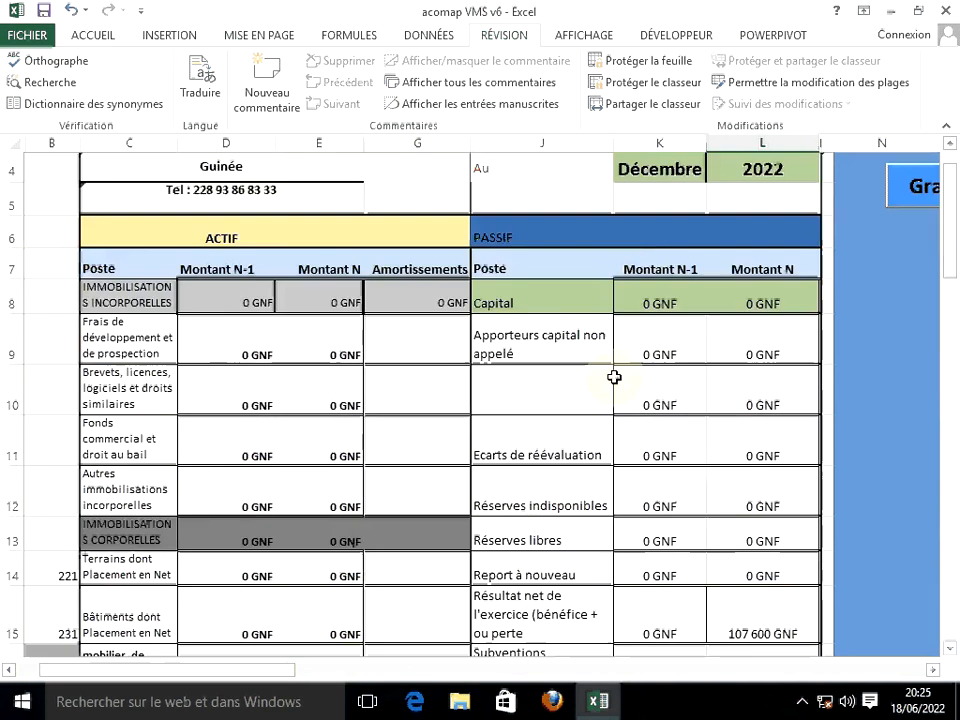
pyautogui.scroll(1, 469, 368)
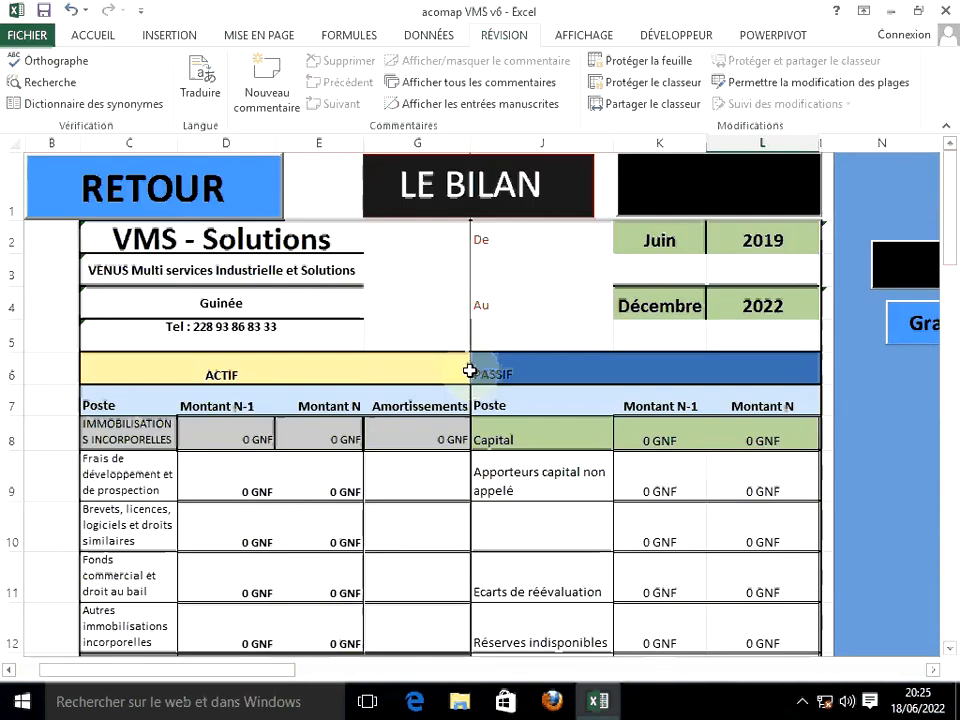
# Return to the finance menu and open the Journal de Caisse.
pyautogui.click(252, 218)
pyautogui.click(443, 413)
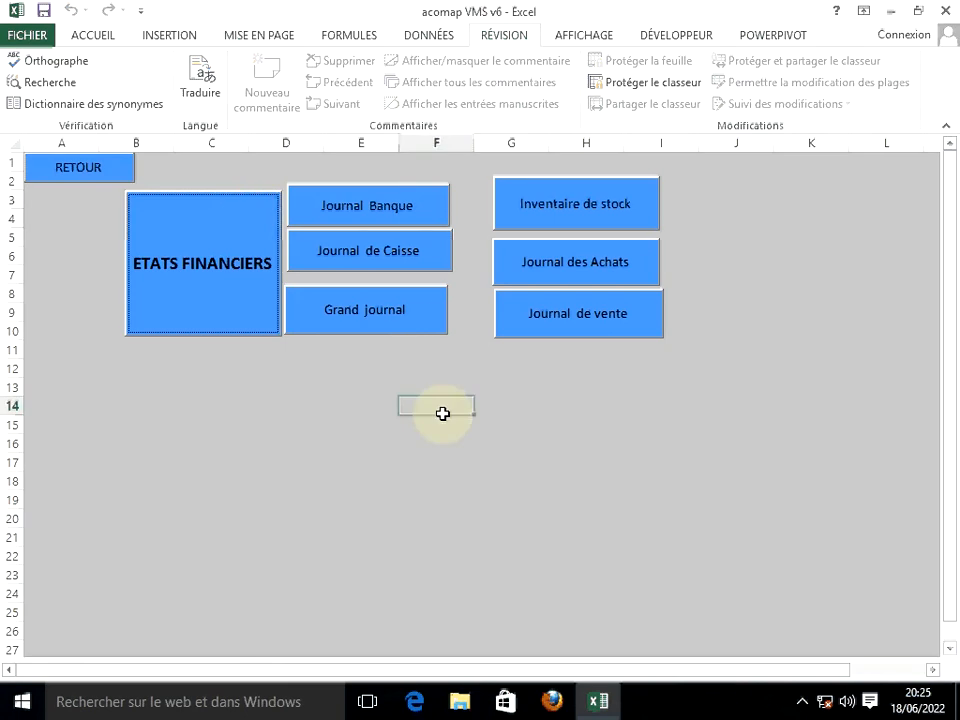
pyautogui.click(369, 252)
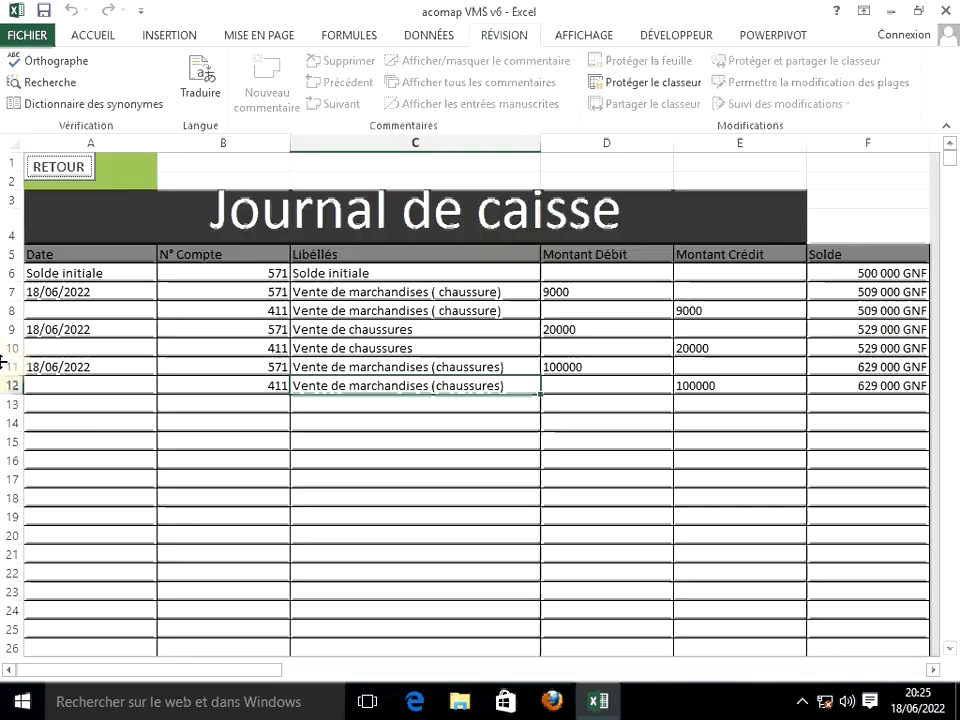
pyautogui.click(746, 466)
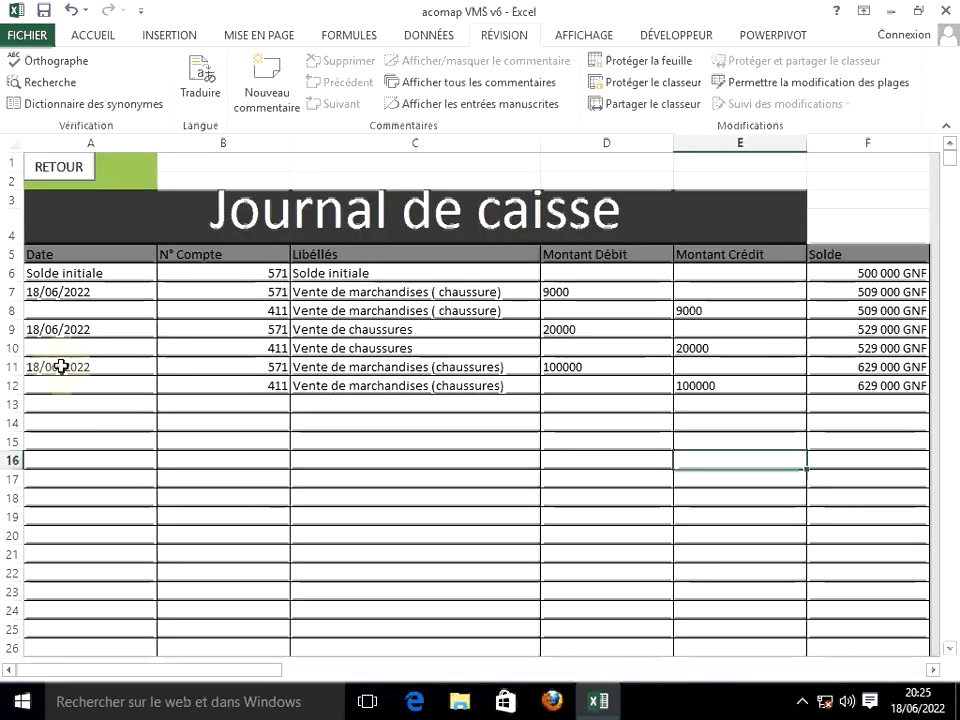
pyautogui.moveTo(61, 366); pyautogui.dragTo(951, 386)
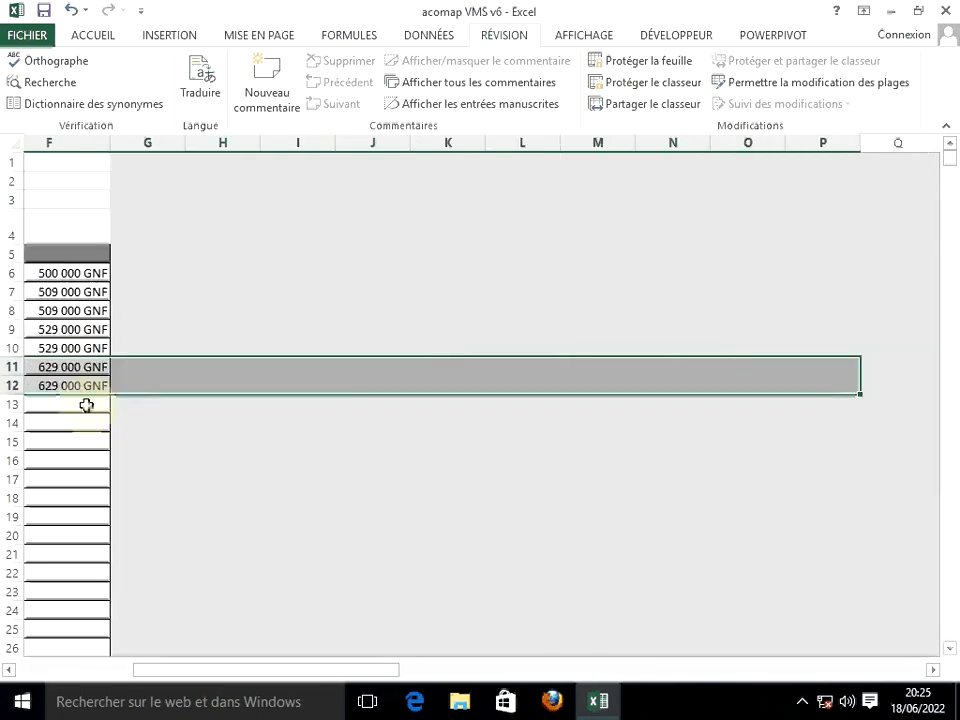
pyautogui.hscroll(2, 332, 431)
pyautogui.click(332, 429)
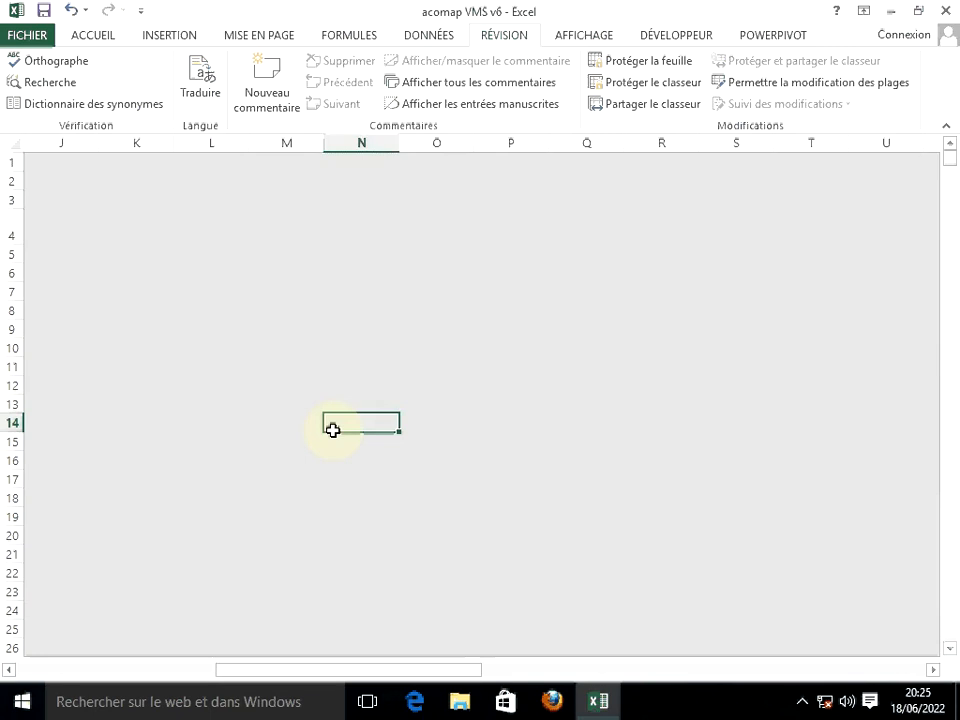
pyautogui.press('Left')
pyautogui.press('Left')
pyautogui.press('Left')
pyautogui.press('Left')
pyautogui.press('Left')
pyautogui.press('Left')
pyautogui.press('Left')
pyautogui.press('Left')
pyautogui.press('Left')
pyautogui.press('Left')
pyautogui.press('Left')
pyautogui.press('Left')
pyautogui.press('Left')
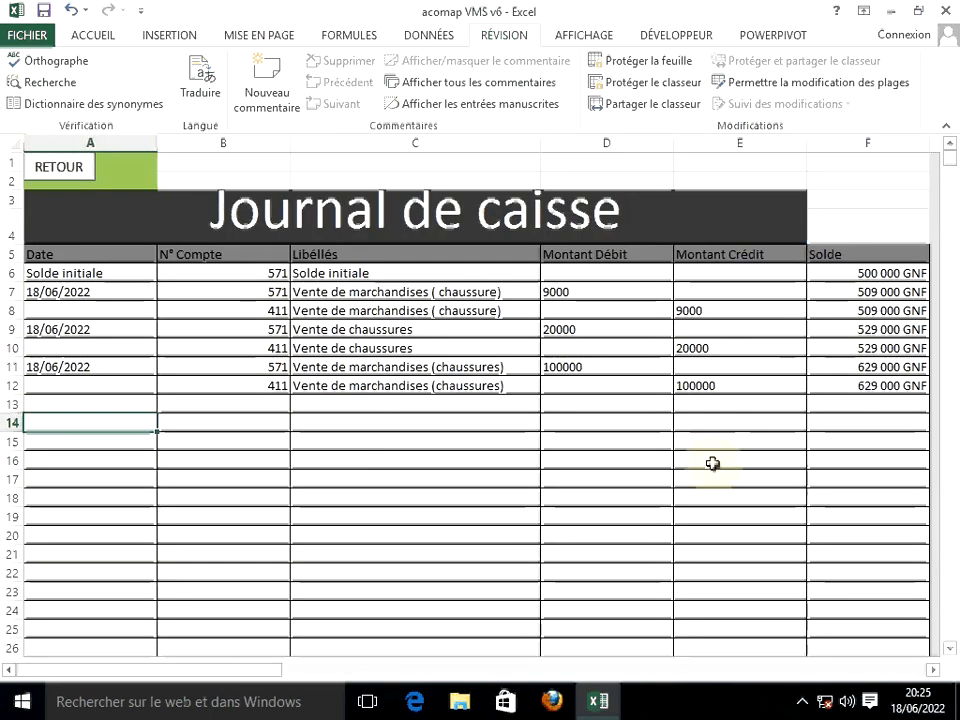
# Check the date, credit amount and Solde of the cash journal entries in rows 11 and 12, and return to the main menu.
pyautogui.click(101, 370)
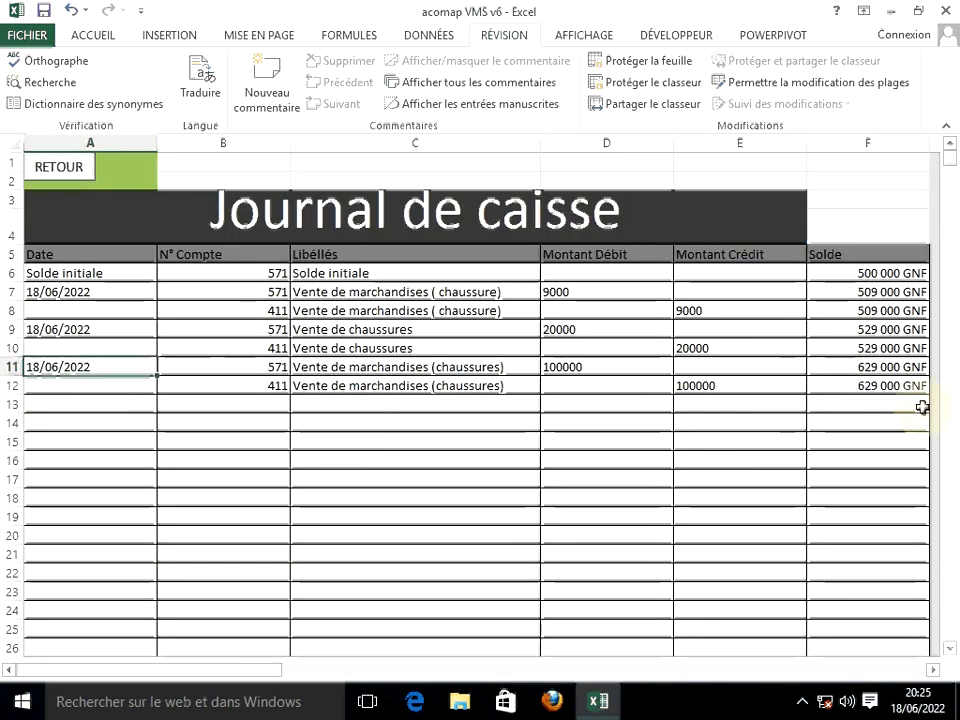
pyautogui.click(760, 383)
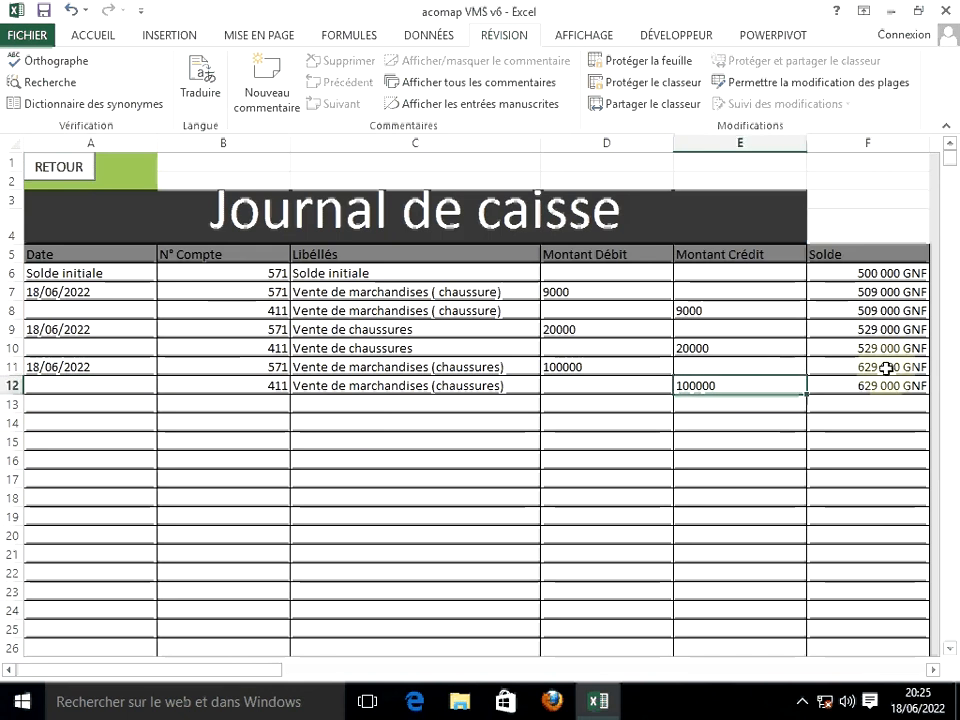
pyautogui.click(827, 366)
pyautogui.click(889, 384)
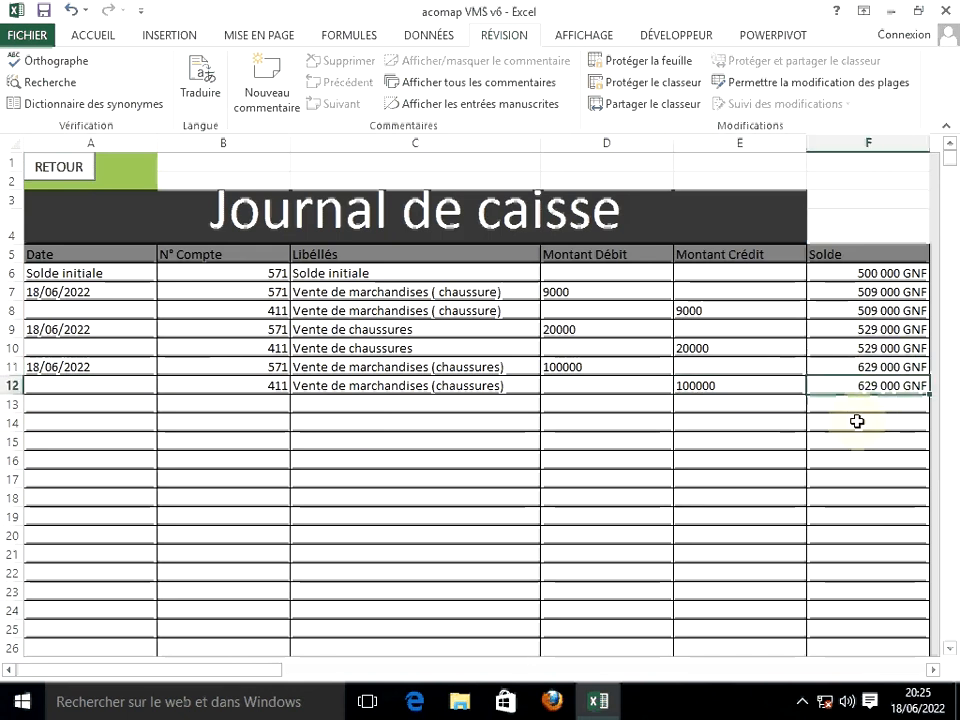
pyautogui.click(884, 370)
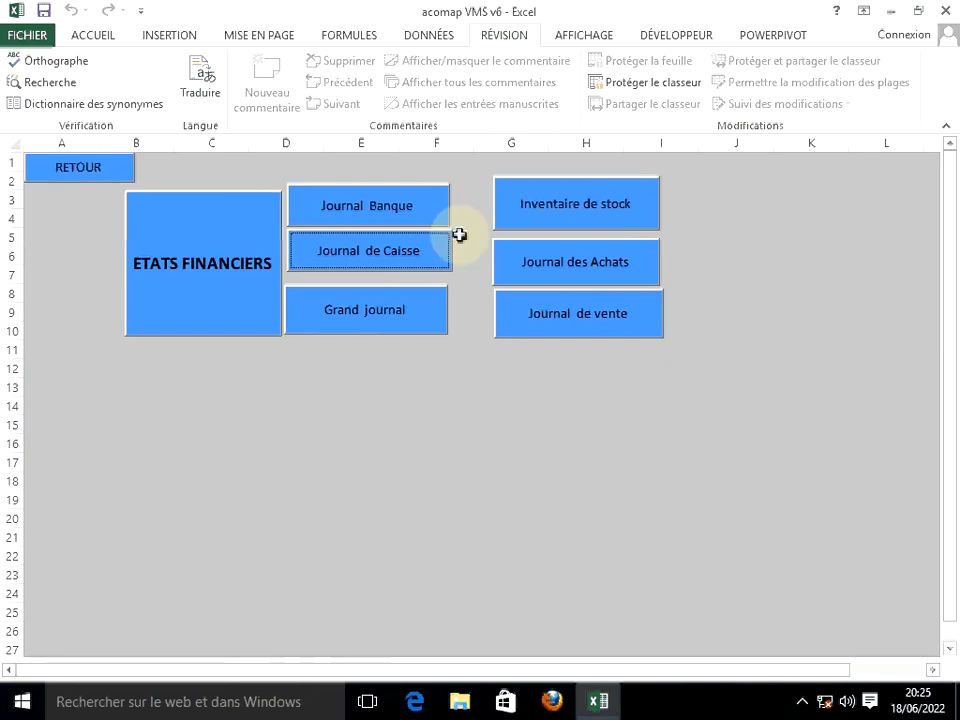
pyautogui.click(107, 170)
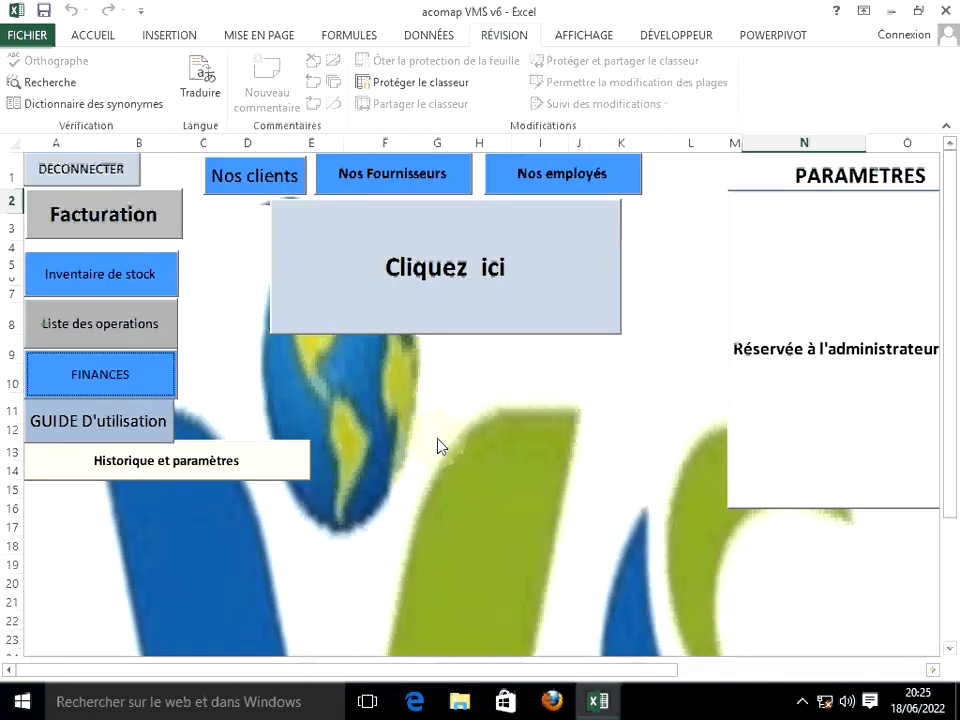